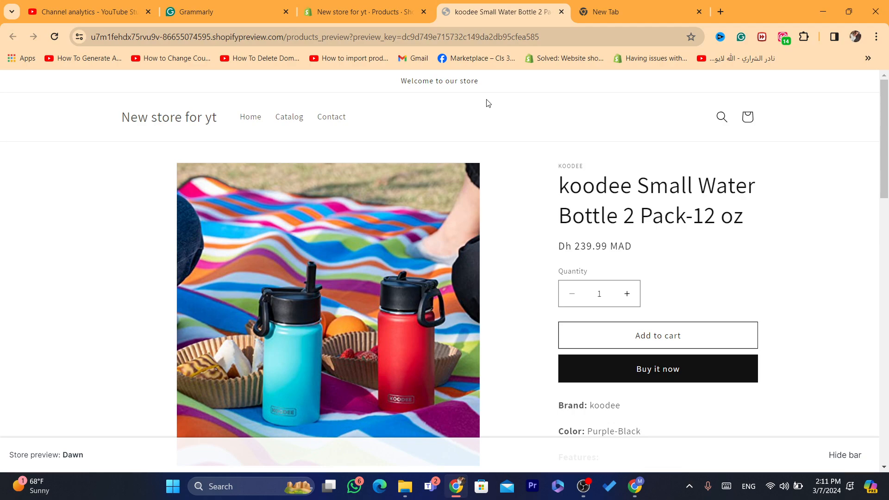
Scroll through the store preview of the koodee water bottle product page.
{"action": "left_click_drag", "start_coordinate": [887, 100], "coordinate": [887, 138]}
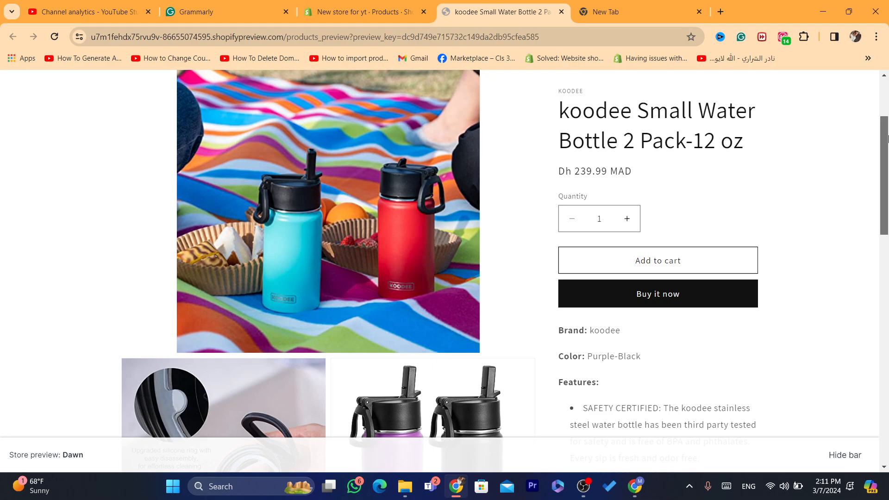
{"action": "left_click_drag", "start_coordinate": [887, 137], "coordinate": [887, 333]}
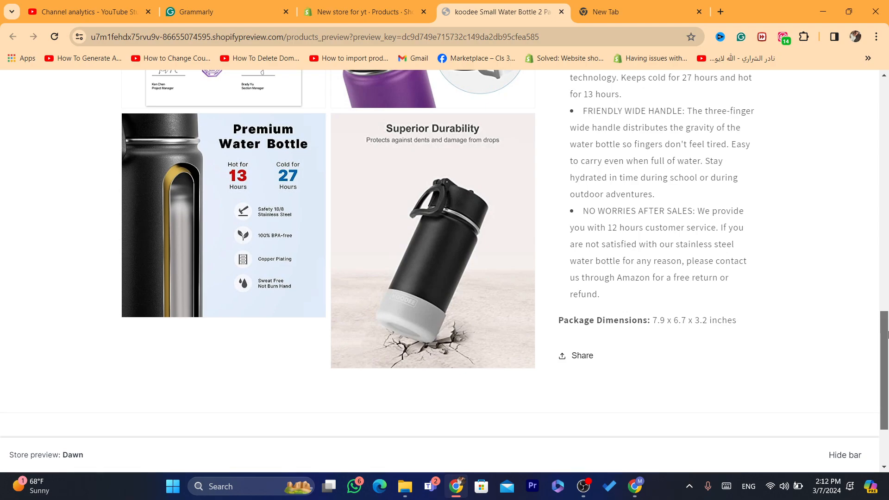
{"action": "left_click_drag", "start_coordinate": [886, 333], "coordinate": [880, 58]}
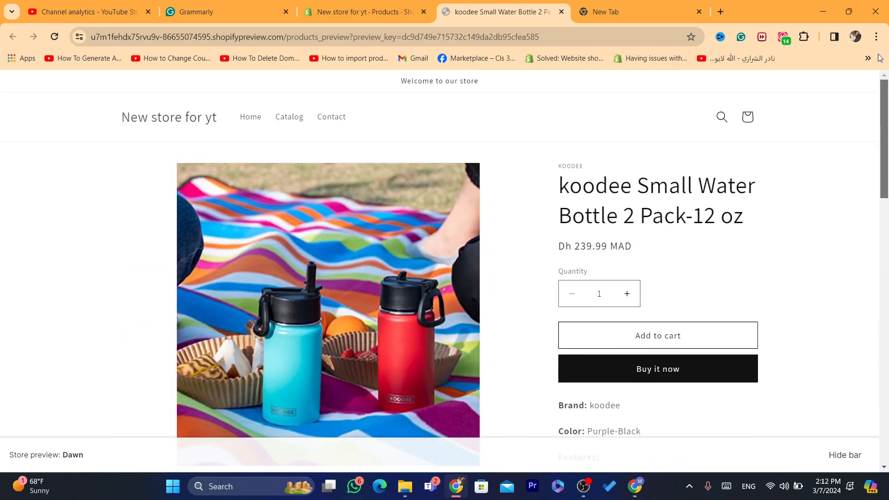
Open the shopify.com website from the address bar suggestions.
{"action": "left_click", "coordinate": [476, 35]}
{"action": "type", "text": "s"}
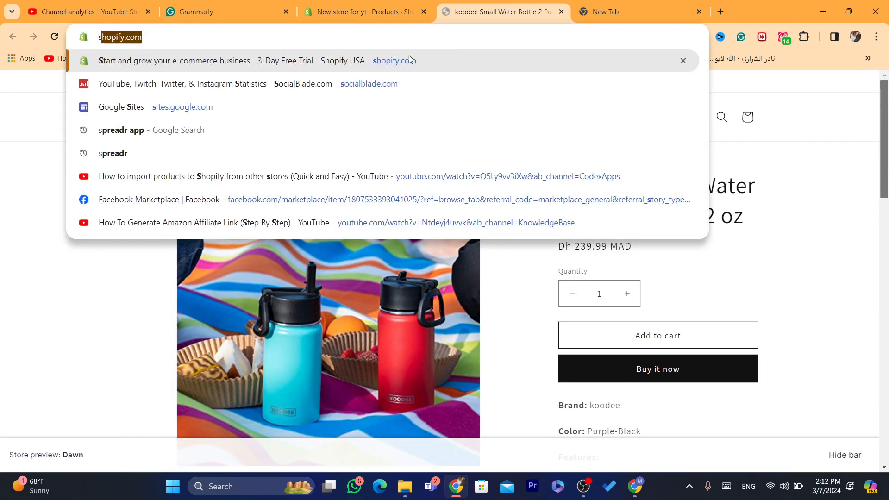
{"action": "left_click", "coordinate": [409, 59]}
{"action": "left_click", "coordinate": [459, 32]}
{"action": "double_click", "coordinate": [459, 33]}
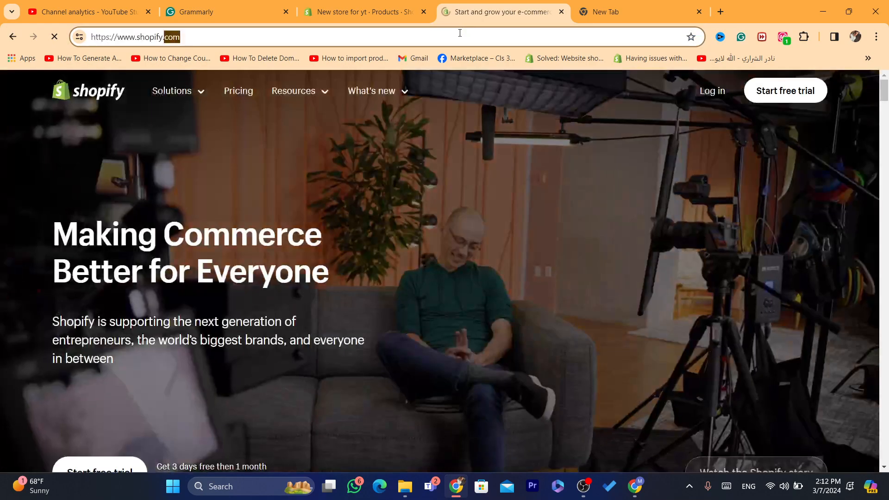
{"action": "left_click", "coordinate": [459, 33]}
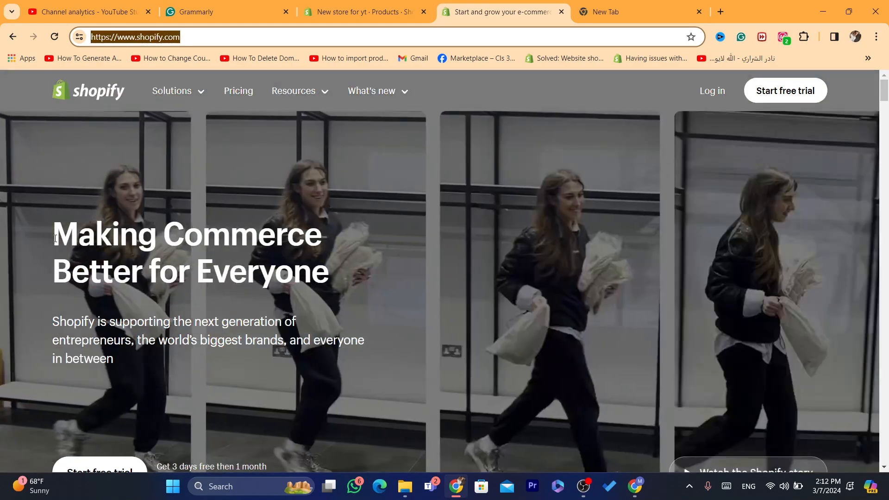
{"action": "left_click_drag", "start_coordinate": [52, 221], "coordinate": [303, 367]}
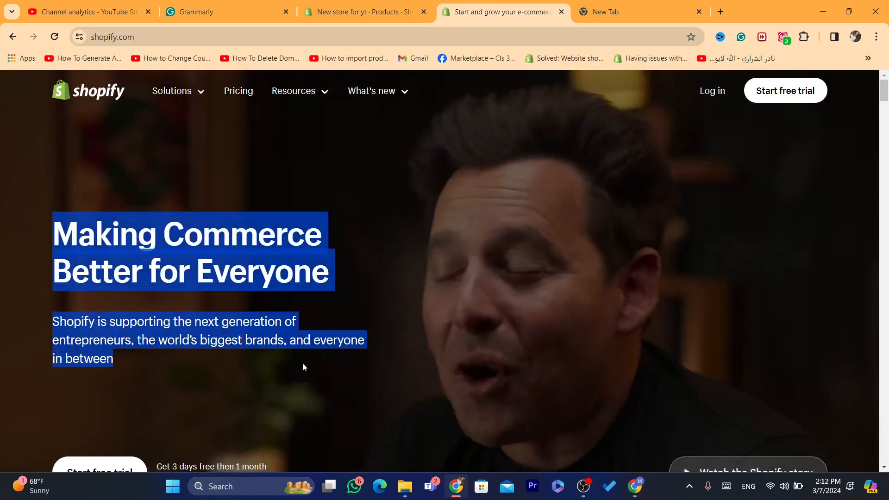
{"action": "left_click", "coordinate": [303, 367]}
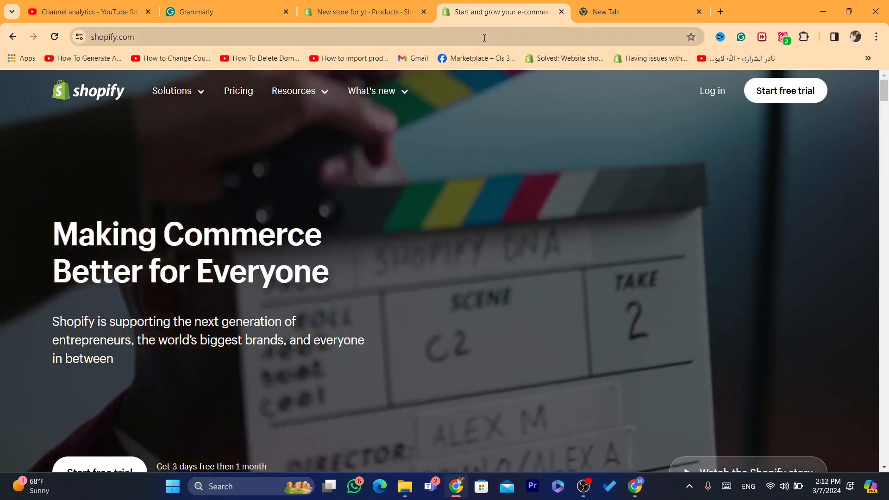
{"action": "left_click", "coordinate": [484, 38]}
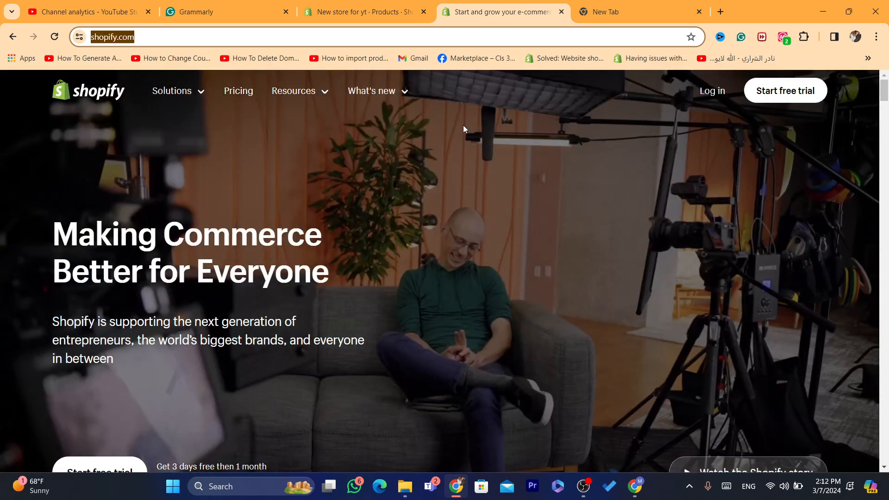
{"action": "left_click", "coordinate": [443, 295]}
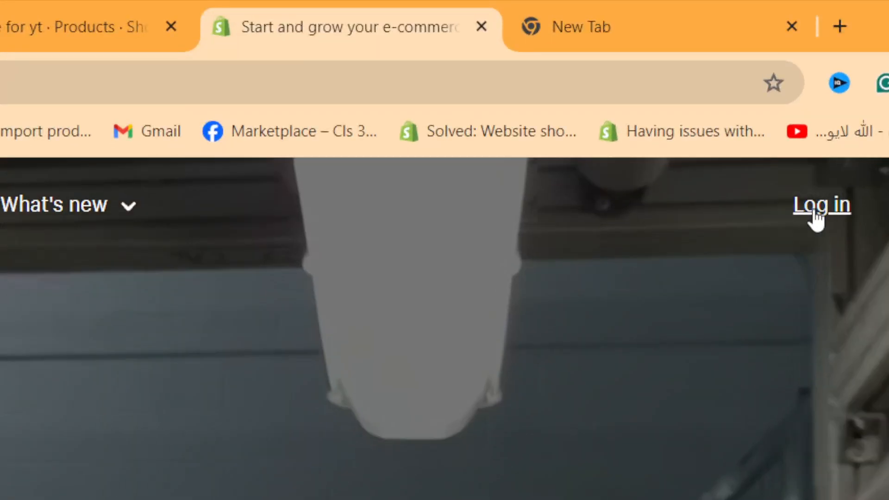
Log in to the Shopify admin and open the store Settings.
{"action": "left_click", "coordinate": [816, 218]}
{"action": "left_click", "coordinate": [200, 82]}
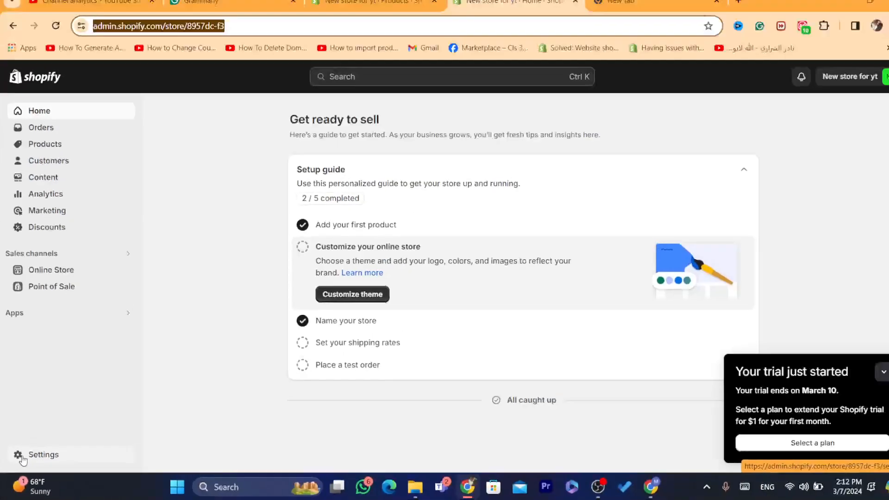
{"action": "left_click", "coordinate": [40, 433]}
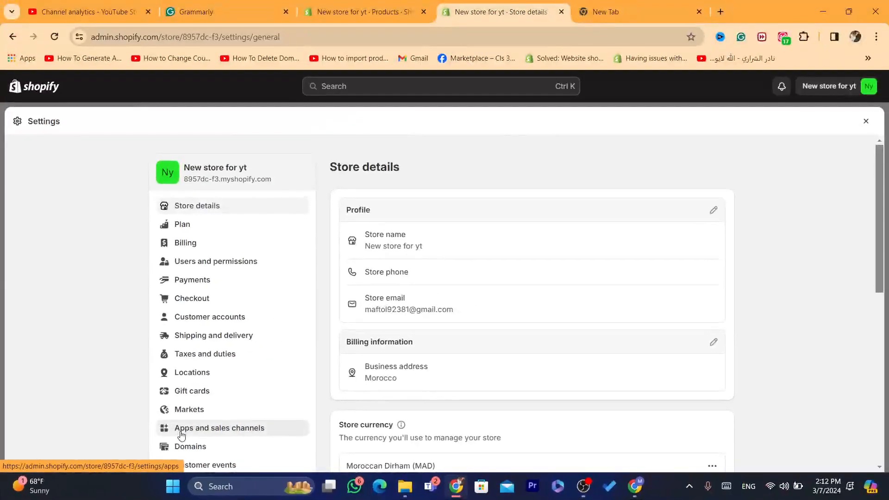
Open Apps and sales channels and go to the Shopify App Store.
{"action": "left_click", "coordinate": [408, 370]}
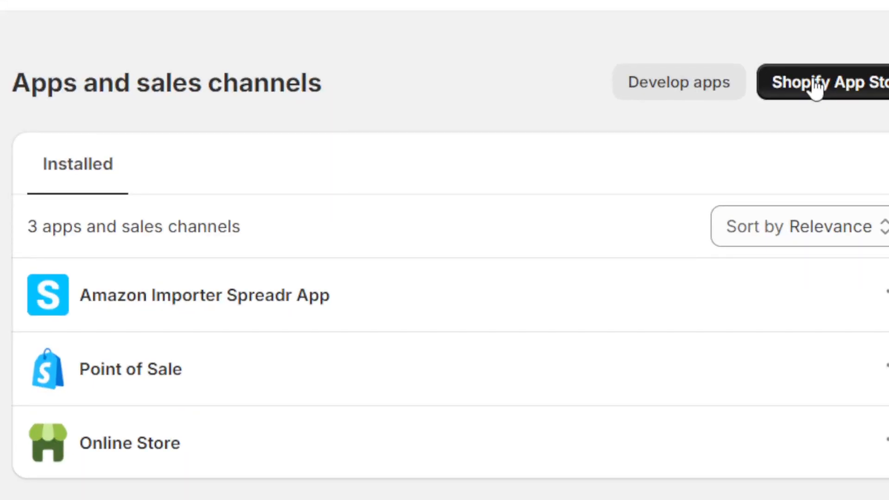
{"action": "left_click", "coordinate": [687, 168]}
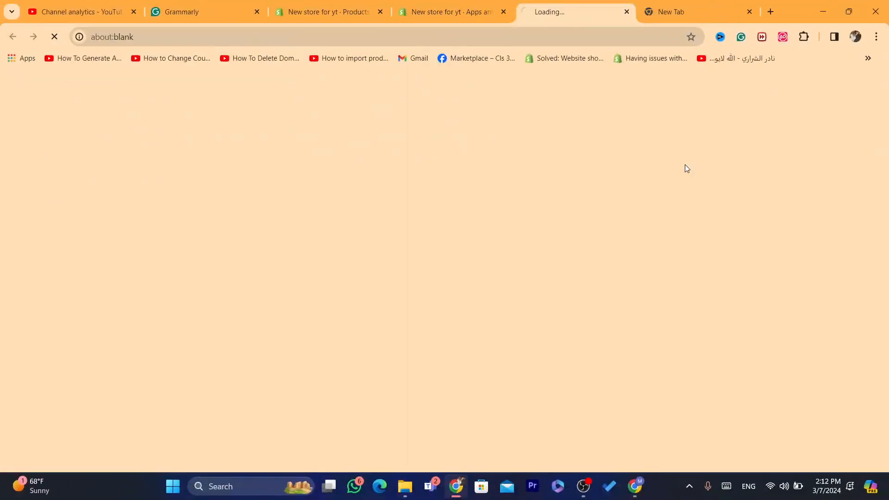
{"action": "left_click_drag", "start_coordinate": [575, 4], "coordinate": [463, 8]}
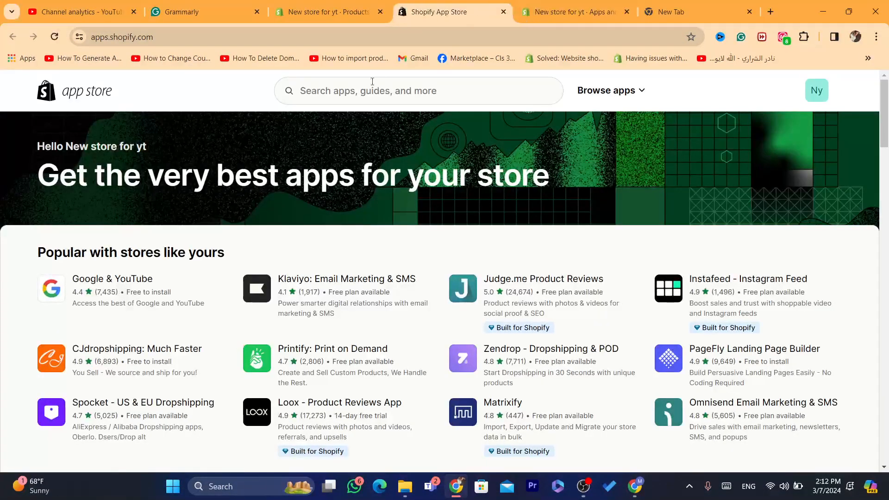
Search the Shopify App Store for robo.
{"action": "left_click", "coordinate": [365, 88]}
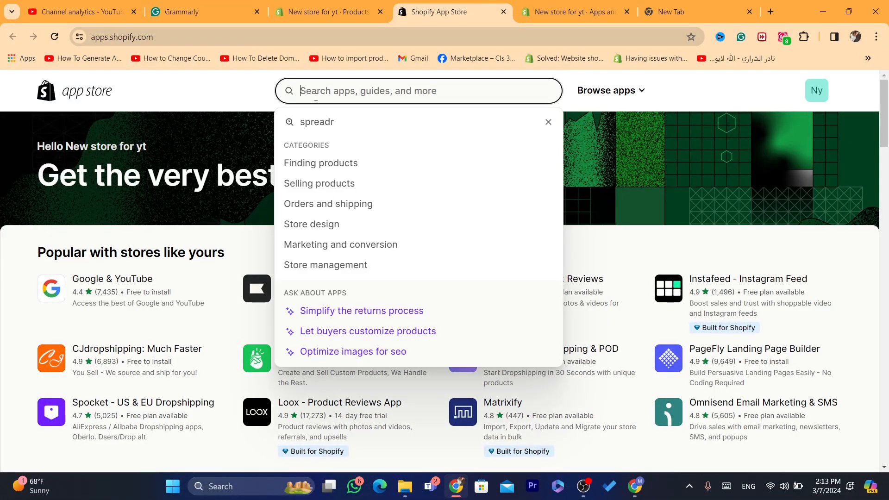
{"action": "type", "text": "robo"}
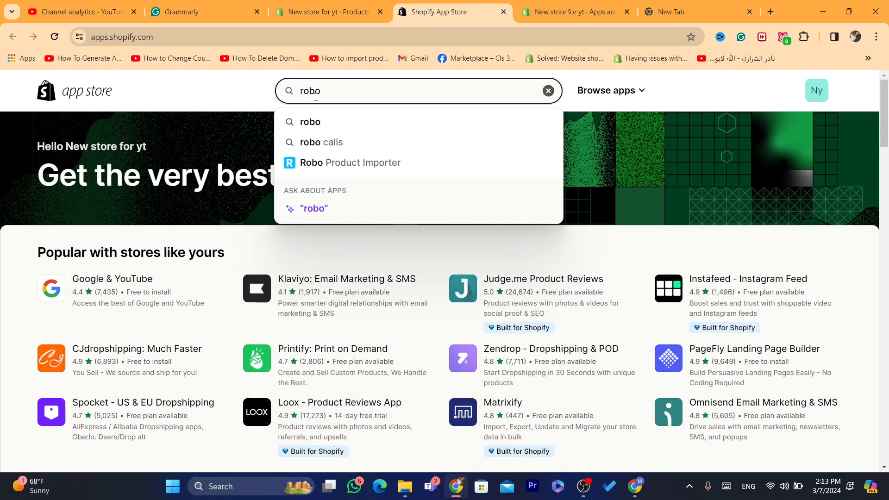
{"action": "key", "text": "Return"}
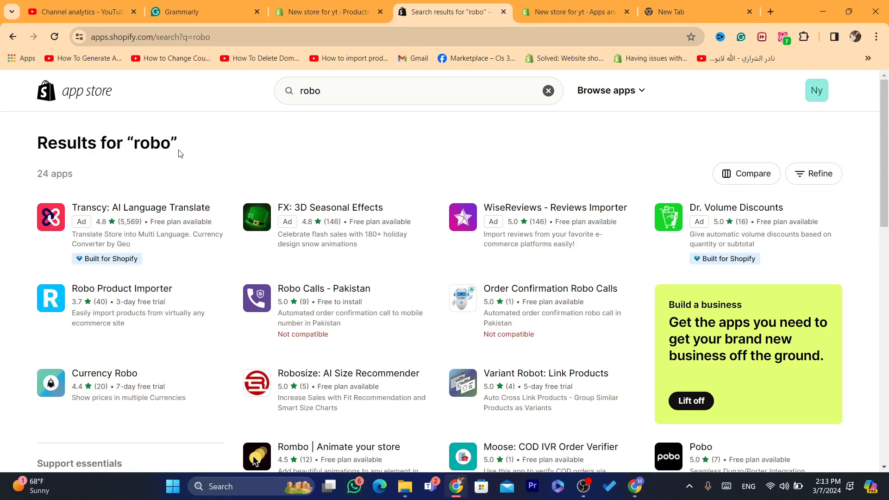
{"action": "triple_click", "coordinate": [141, 139]}
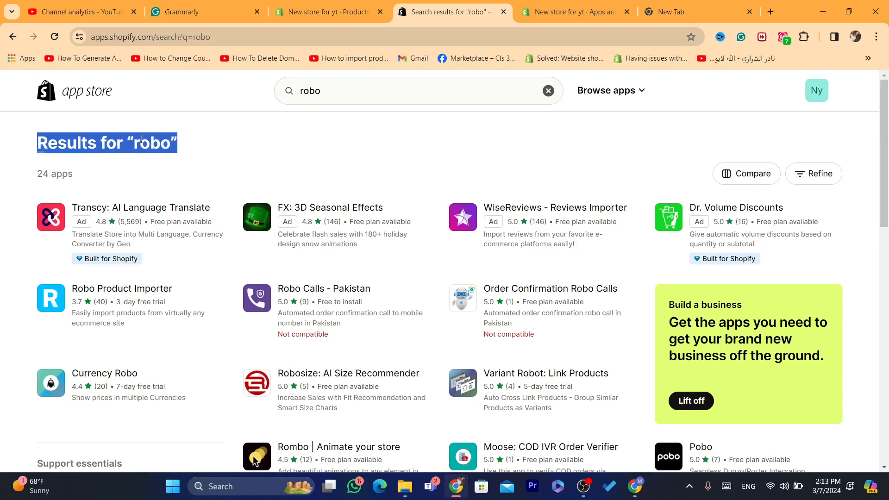
{"action": "left_click", "coordinate": [209, 148]}
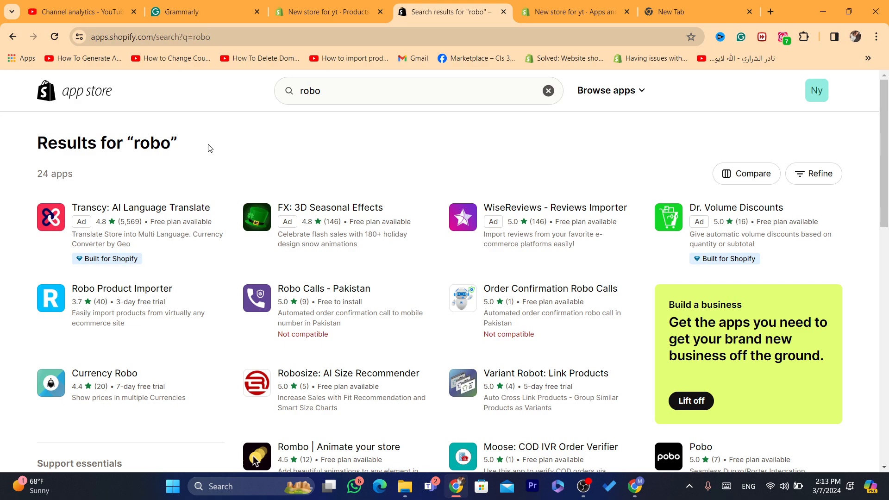
{"action": "triple_click", "coordinate": [165, 143]}
{"action": "left_click", "coordinate": [210, 146]}
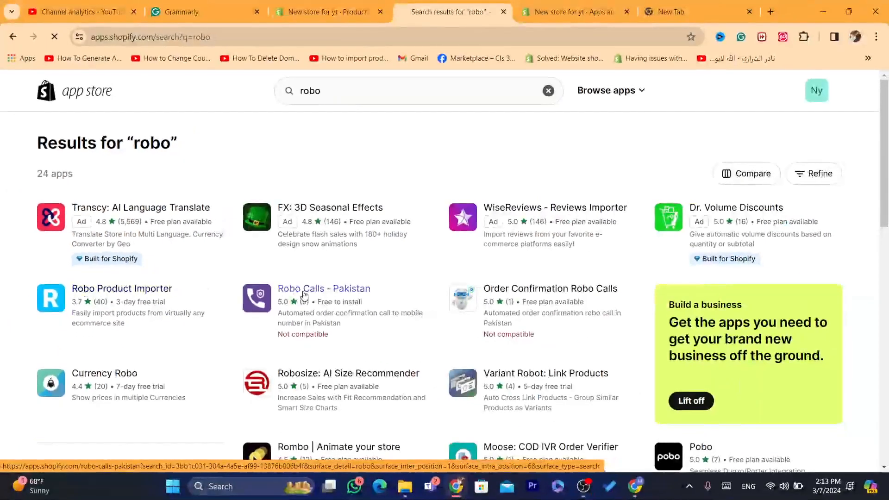
Open the Robo Product Importer app and install it on the store.
{"action": "left_click", "coordinate": [148, 361]}
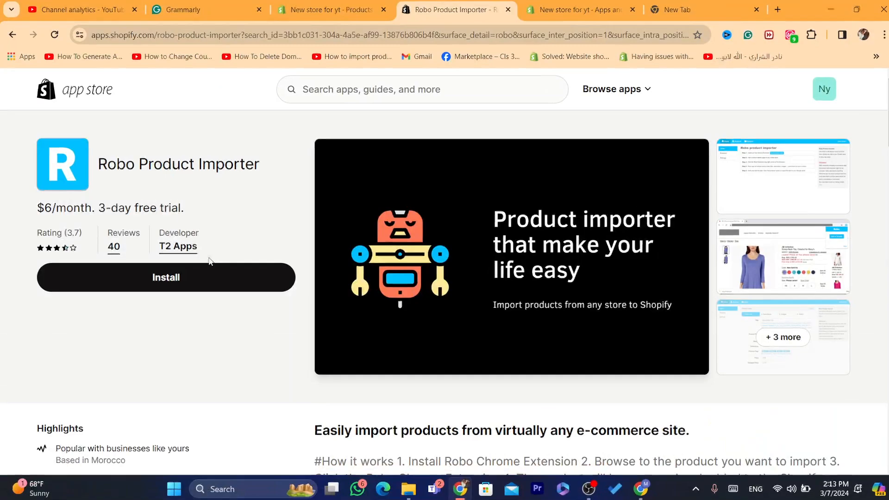
{"action": "left_click", "coordinate": [161, 279]}
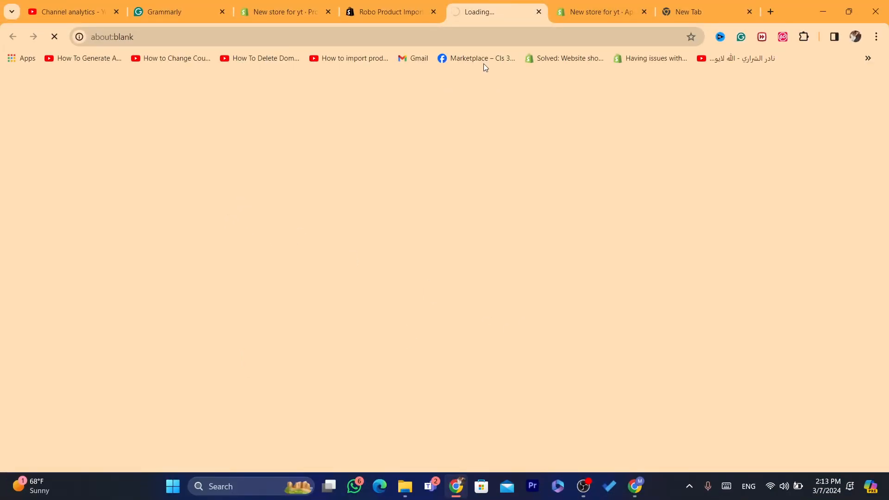
{"action": "left_click", "coordinate": [472, 37]}
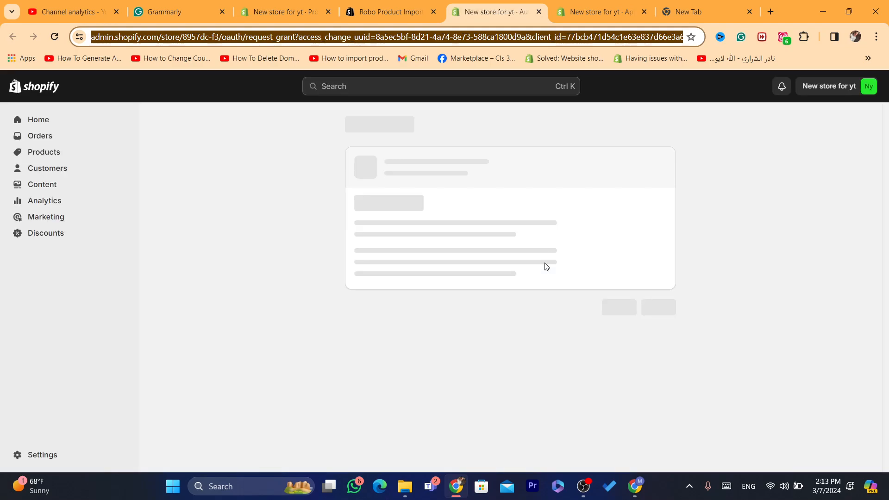
{"action": "left_click", "coordinate": [658, 338]}
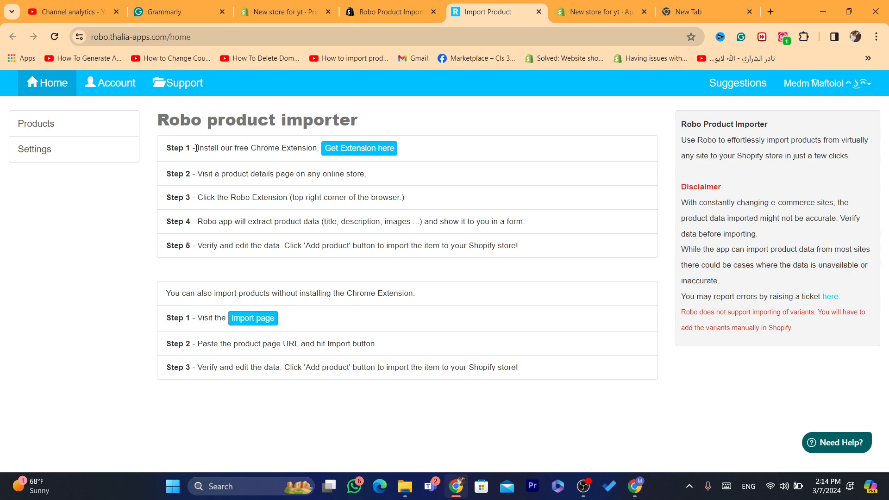
Get the Robo Product Importer Chrome extension and add it to Chrome.
{"action": "left_click_drag", "start_coordinate": [215, 148], "coordinate": [388, 148]}
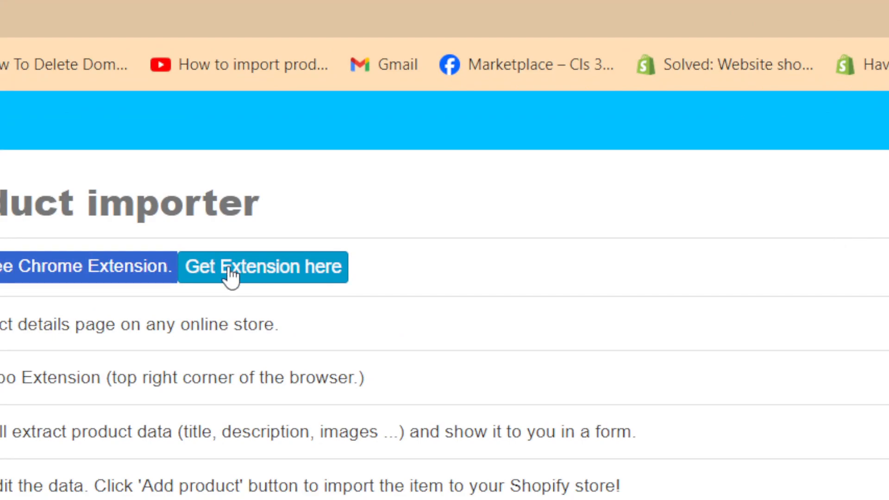
{"action": "left_click", "coordinate": [228, 267]}
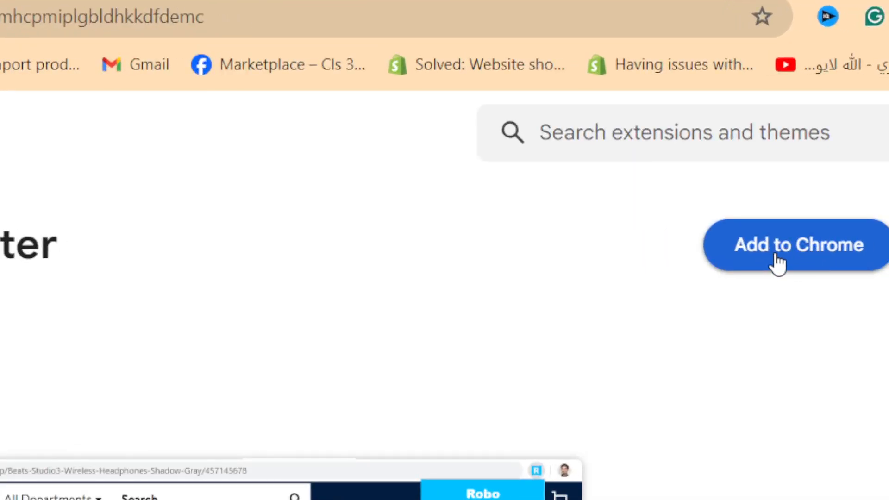
{"action": "left_click", "coordinate": [777, 262]}
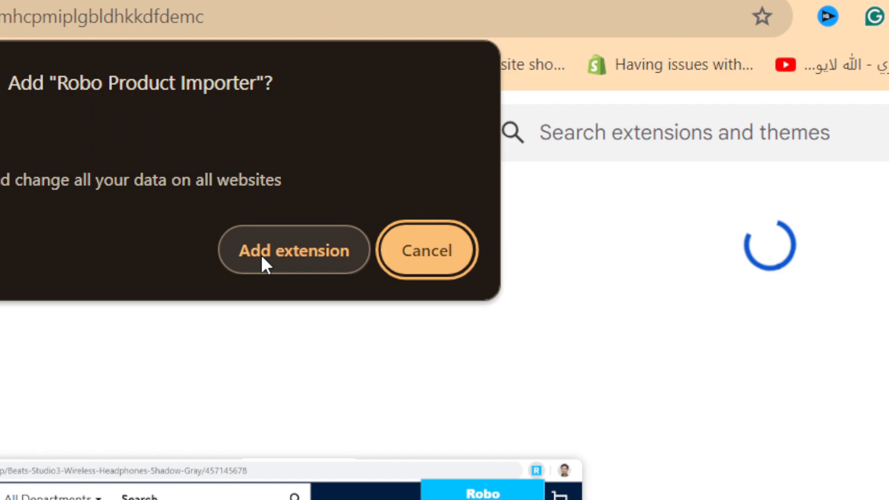
{"action": "left_click", "coordinate": [261, 257]}
Pin the Robo Product Importer extension to the browser toolbar.
{"action": "left_click", "coordinate": [511, 36]}
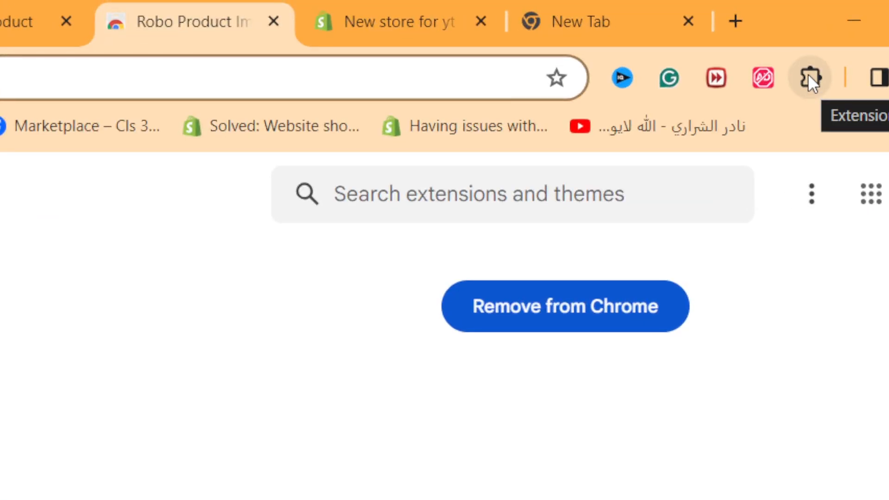
{"action": "left_click", "coordinate": [808, 80]}
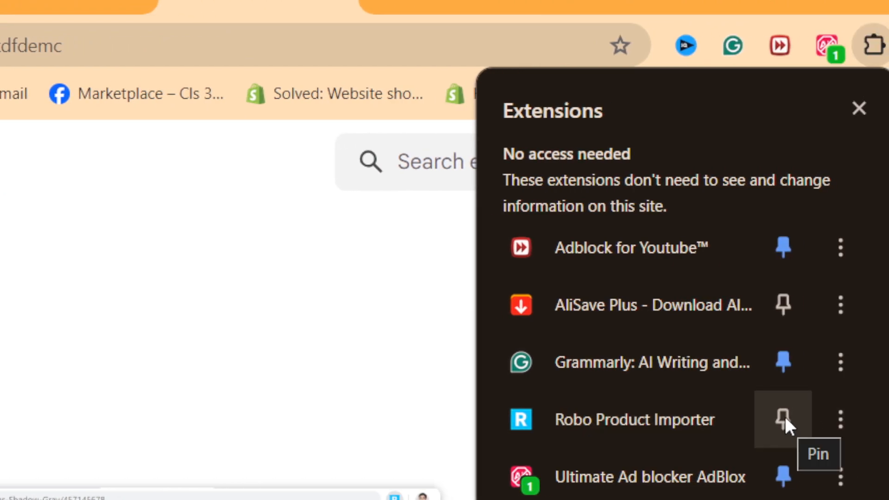
{"action": "left_click", "coordinate": [784, 413]}
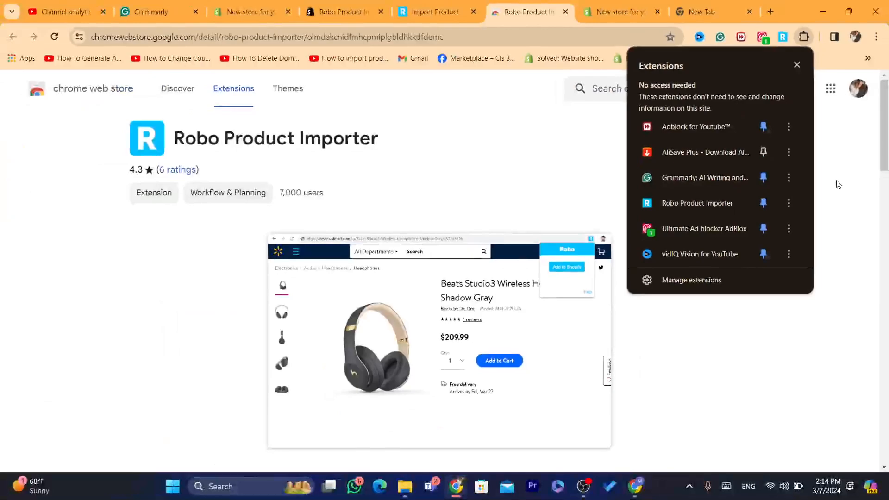
{"action": "left_click", "coordinate": [781, 60]}
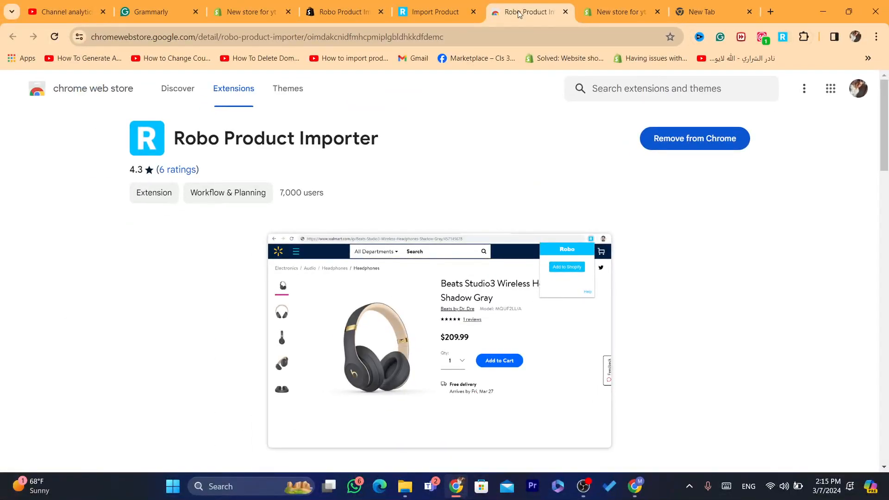
Open the Amazon product page for the RUDRAMS Pack of 2 Plastic Kids Chair.
{"action": "left_click", "coordinate": [516, 31]}
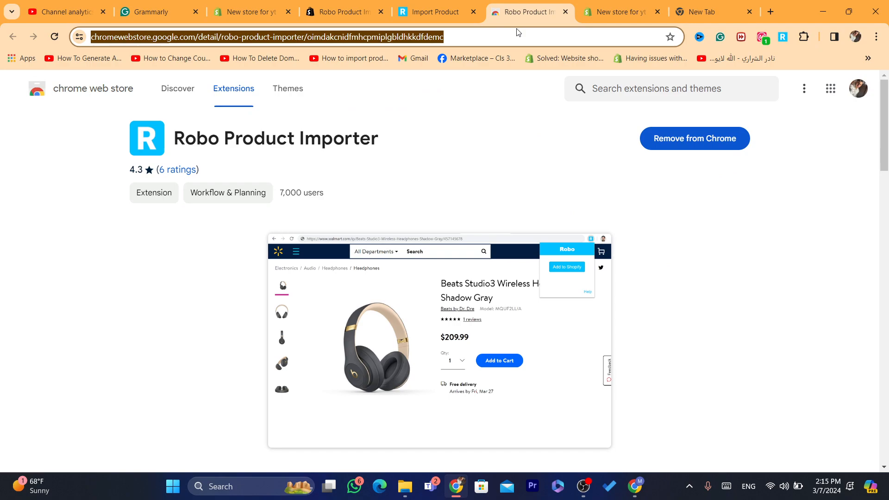
{"action": "type", "text": "am"}
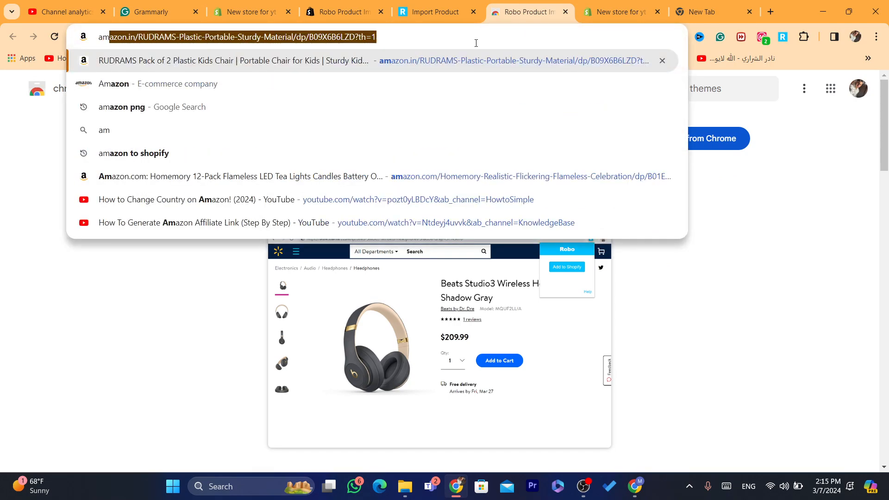
{"action": "left_click", "coordinate": [393, 69]}
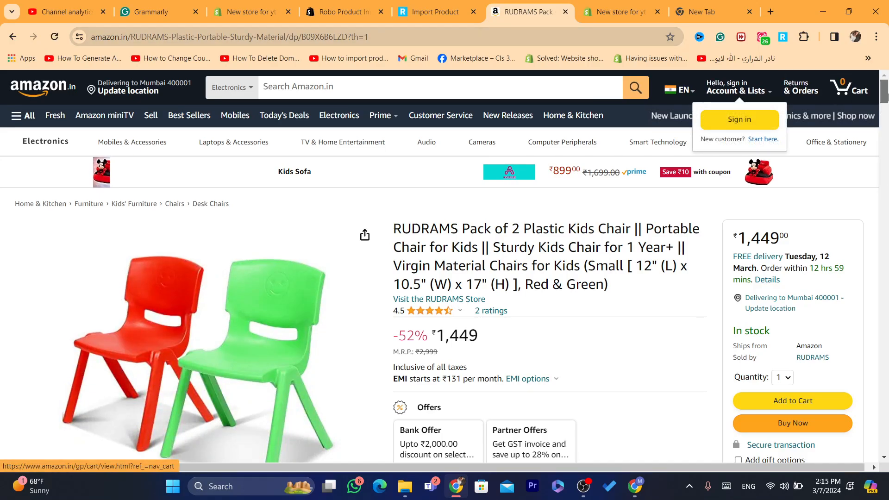
Send the RUDRAMS chair Amazon page to Robo Product Importer using its browser extension.
{"action": "scroll", "coordinate": [886, 197], "scroll_direction": "down", "scroll_amount": 20}
{"action": "left_click_drag", "start_coordinate": [887, 197], "coordinate": [850, 65]}
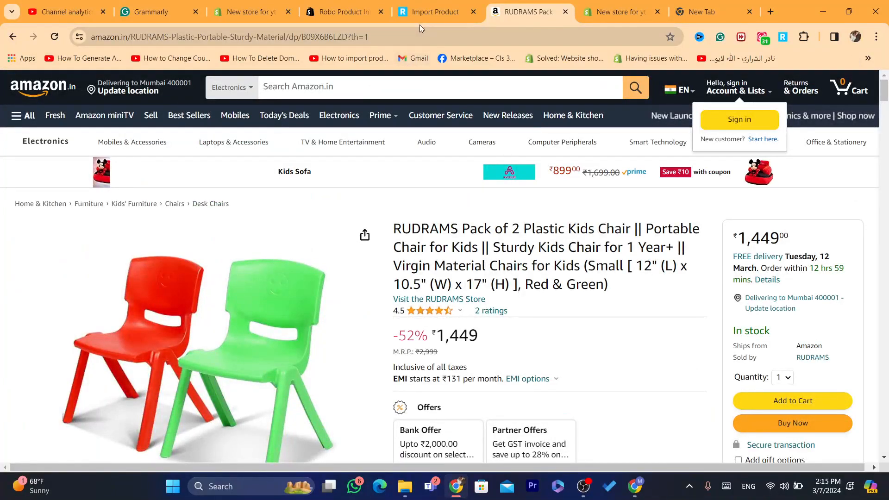
{"action": "left_click", "coordinate": [426, 37]}
{"action": "type", "text": "ama"}
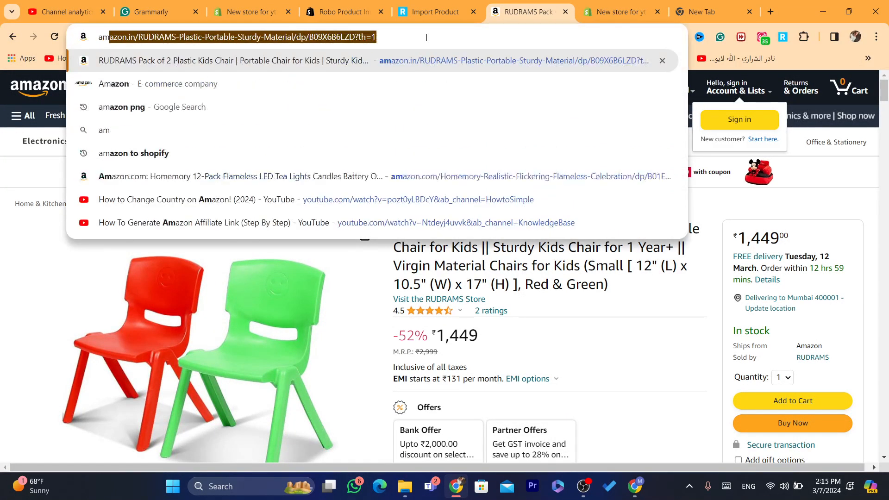
{"action": "left_click", "coordinate": [376, 62]}
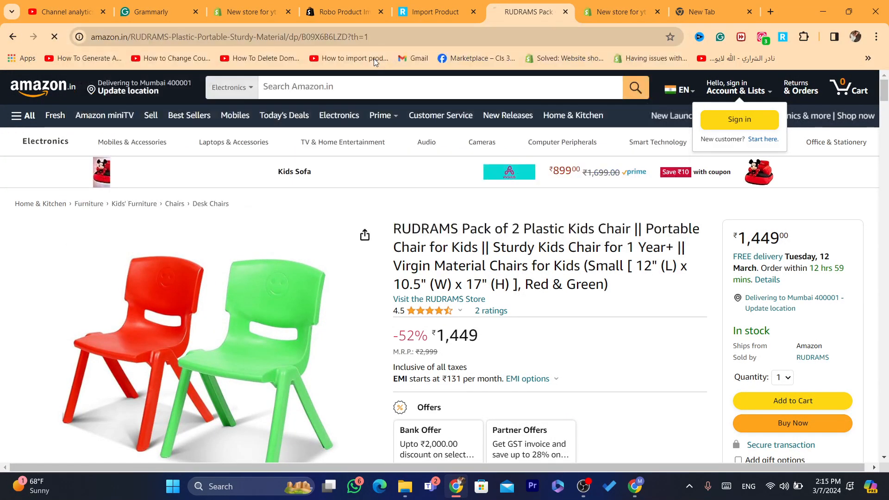
{"action": "left_click", "coordinate": [560, 32]}
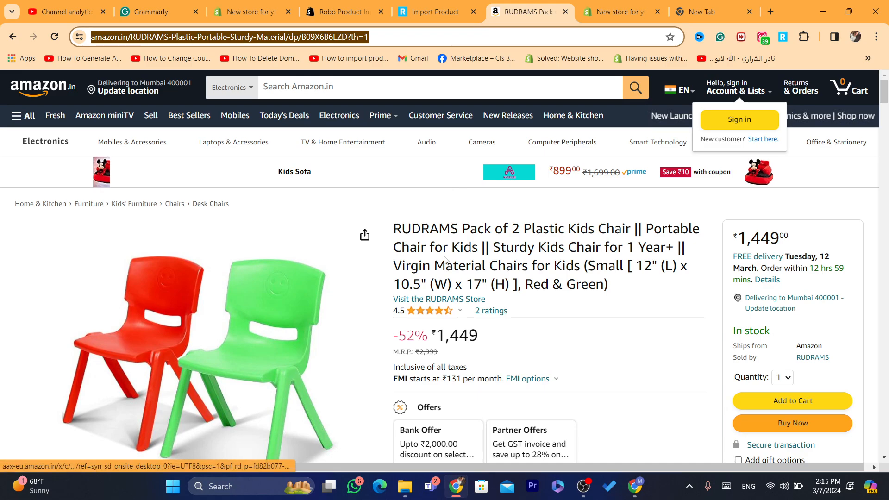
{"action": "left_click", "coordinate": [781, 37]}
{"action": "left_click", "coordinate": [762, 102]}
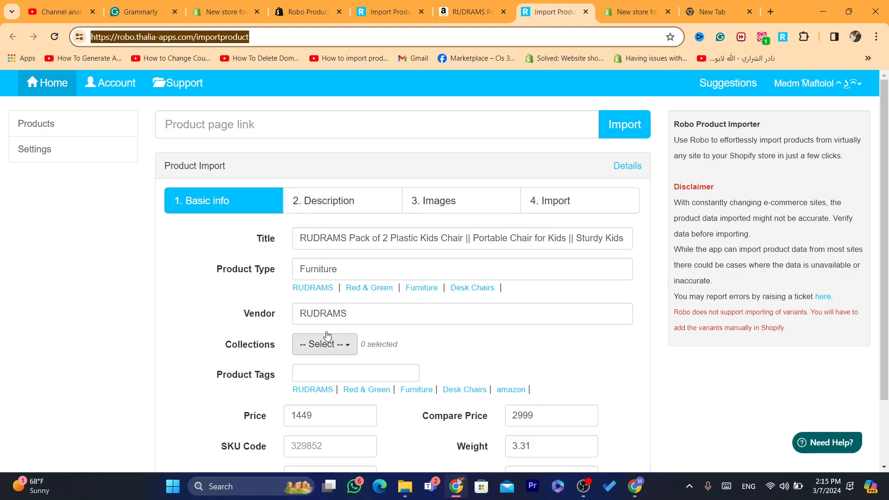
Review the imported description and select all product images for import.
{"action": "left_click", "coordinate": [341, 207]}
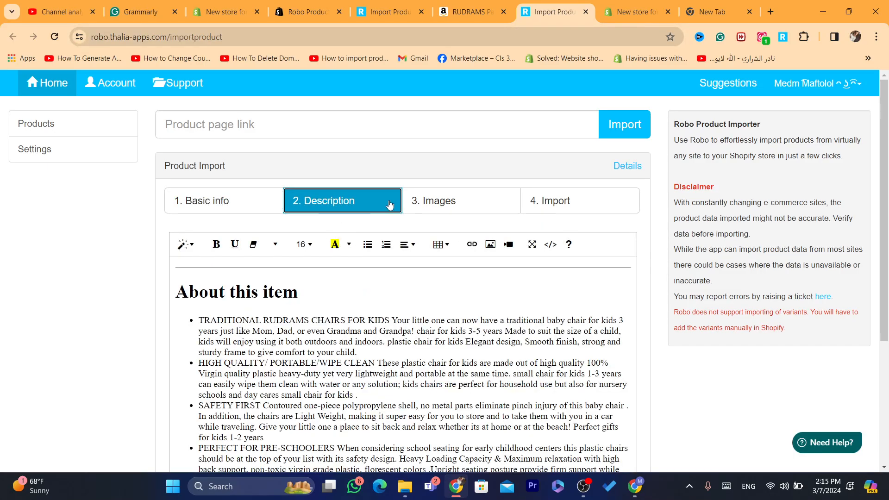
{"action": "left_click", "coordinate": [435, 202]}
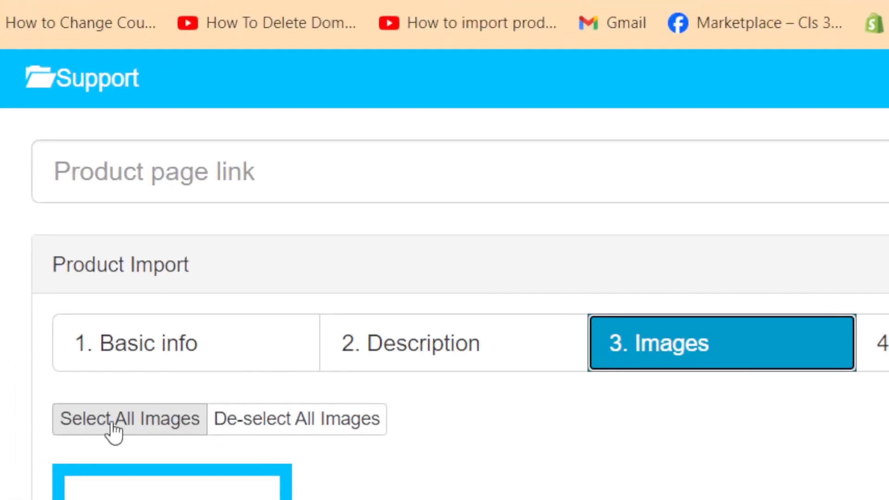
{"action": "left_click", "coordinate": [99, 391]}
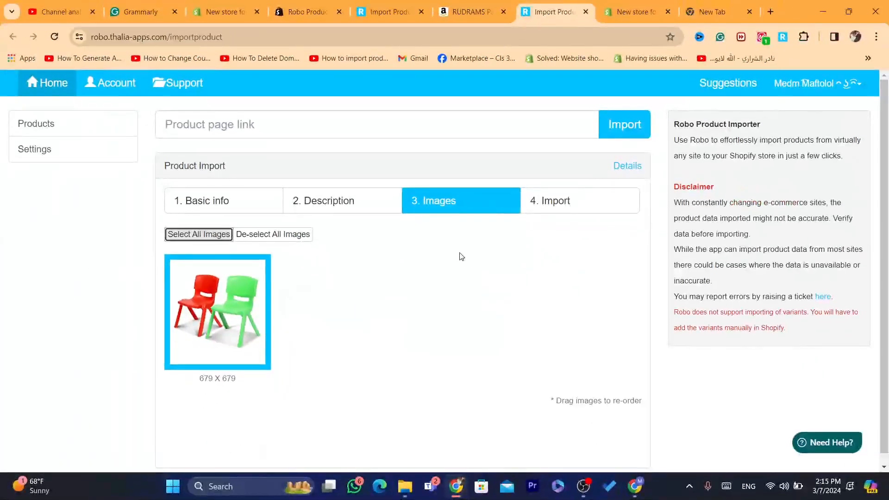
{"action": "left_click", "coordinate": [328, 323]}
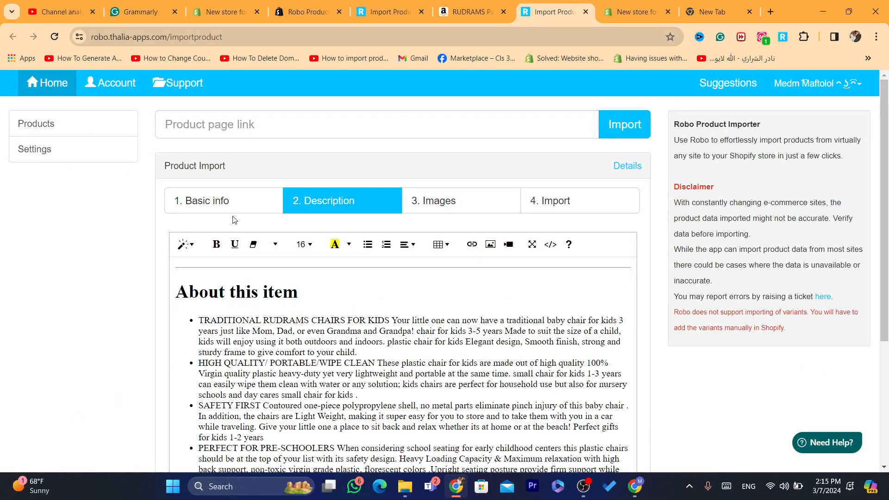
{"action": "left_click", "coordinate": [222, 200]}
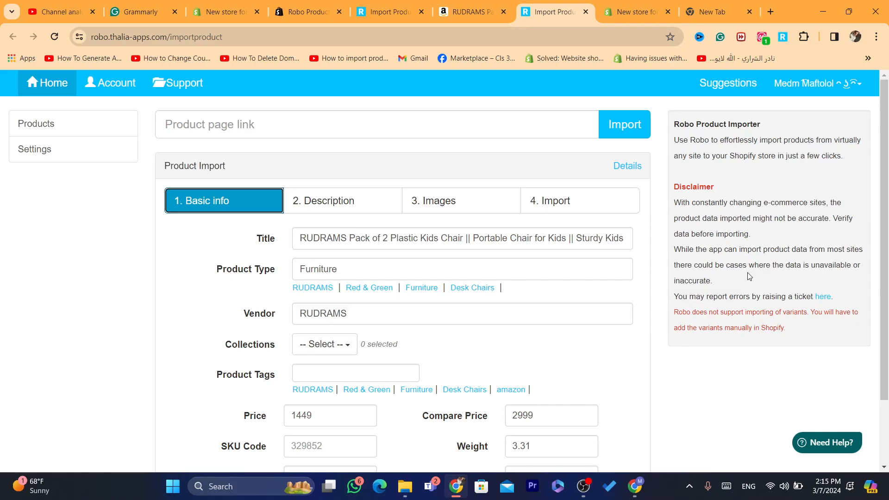
Read the importer's disclaimer about data accuracy and variants.
{"action": "scroll", "coordinate": [439, 201], "scroll_direction": "down", "scroll_amount": 2}
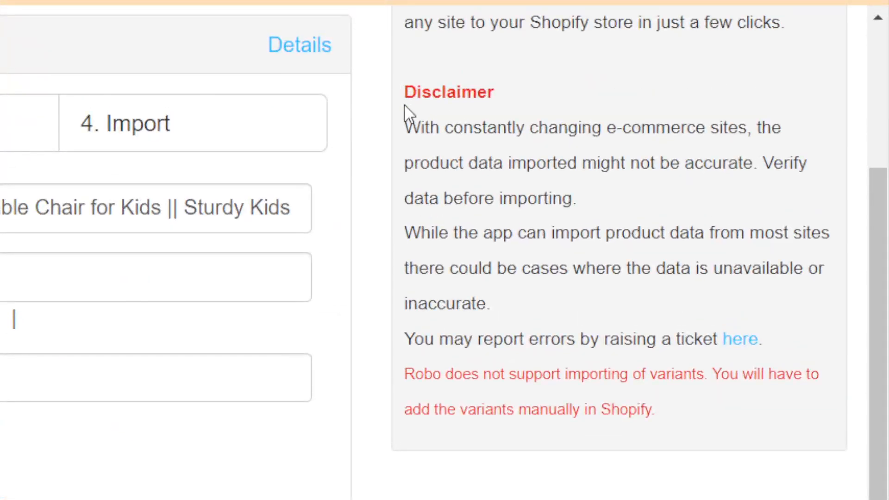
{"action": "left_click_drag", "start_coordinate": [402, 125], "coordinate": [611, 159]}
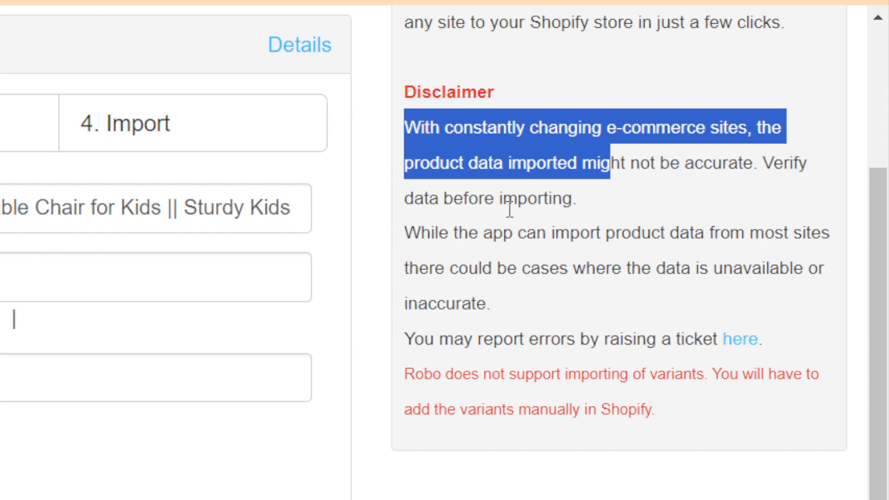
{"action": "left_click", "coordinate": [560, 206]}
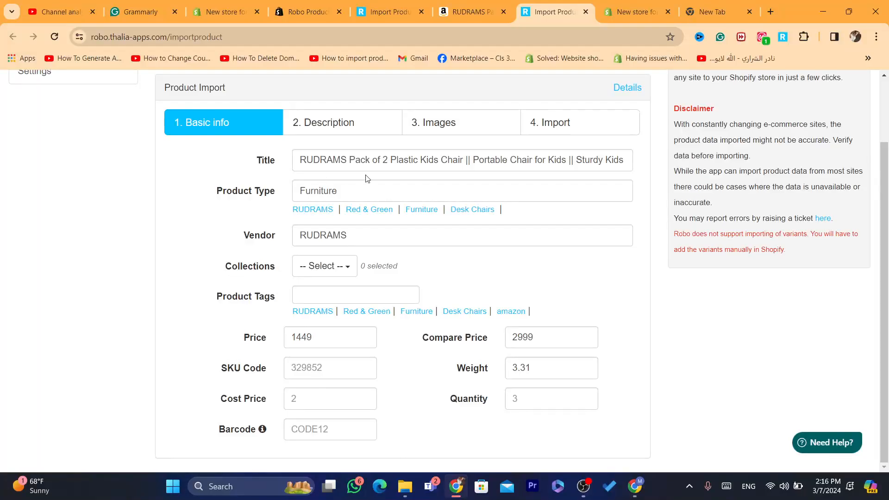
Shorten the product title to 'RUDRAMS Pack of 2 Plastic Kids Chair ||' and add the product to Shopify.
{"action": "left_click", "coordinate": [472, 161]}
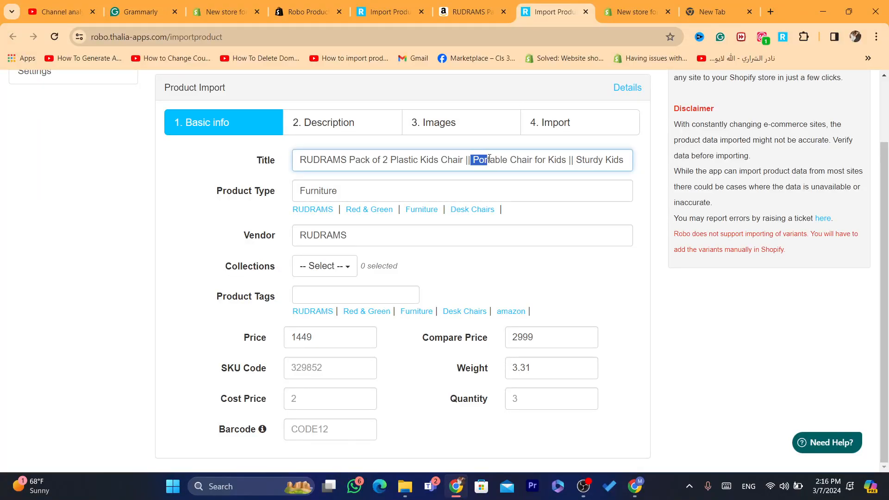
{"action": "left_click_drag", "start_coordinate": [489, 159], "coordinate": [652, 165]}
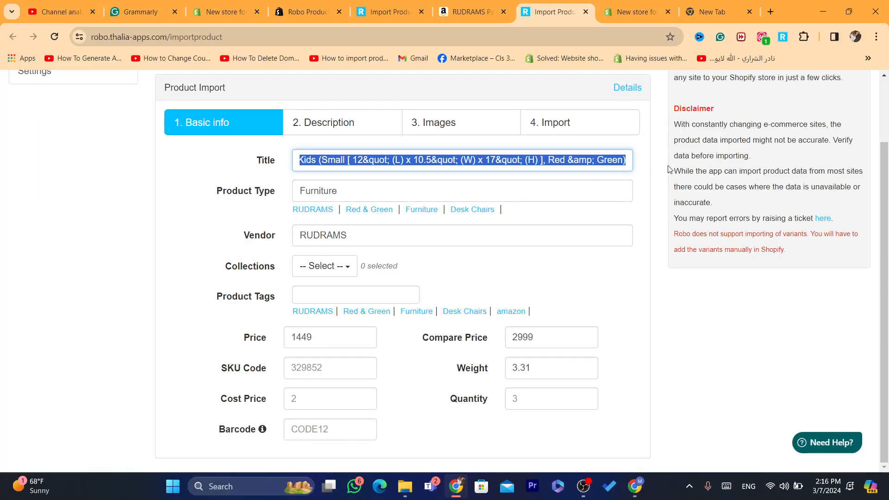
{"action": "key", "text": "BackSpace"}
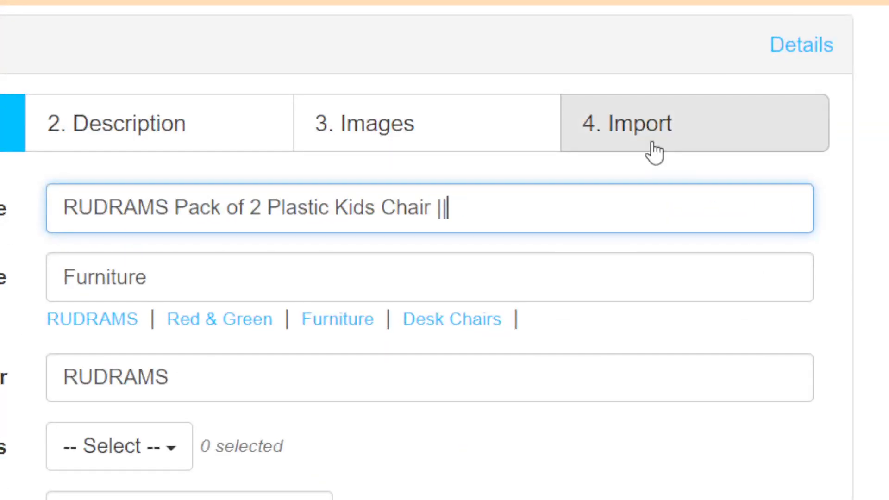
{"action": "left_click", "coordinate": [654, 152]}
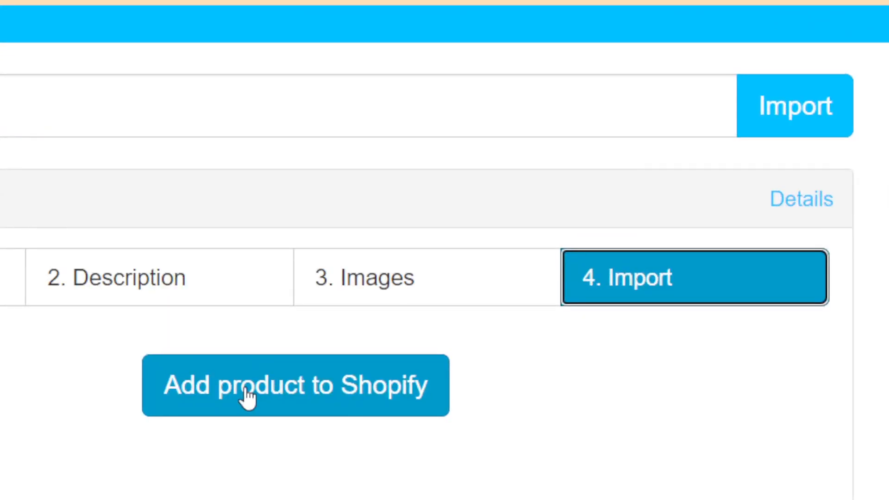
{"action": "left_click", "coordinate": [285, 354]}
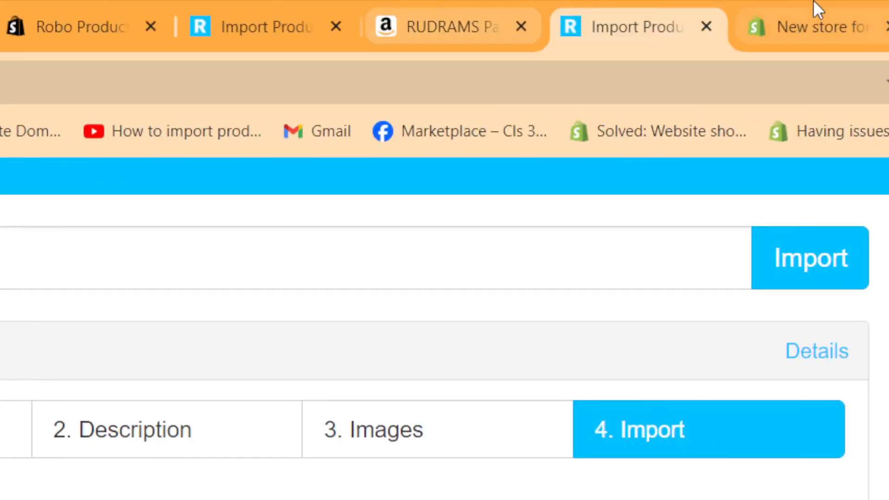
Open the store's product list and preview the imported RUDRAMS chair on the online store.
{"action": "left_click", "coordinate": [632, 10]}
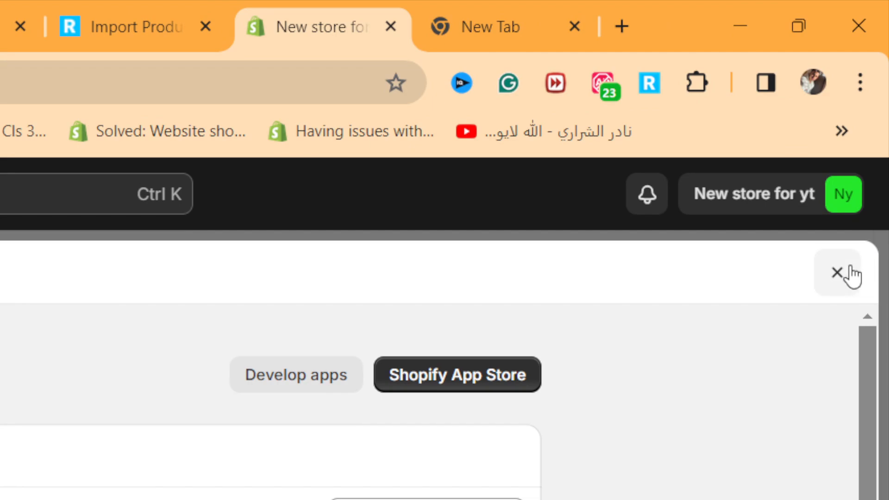
{"action": "left_click", "coordinate": [849, 273]}
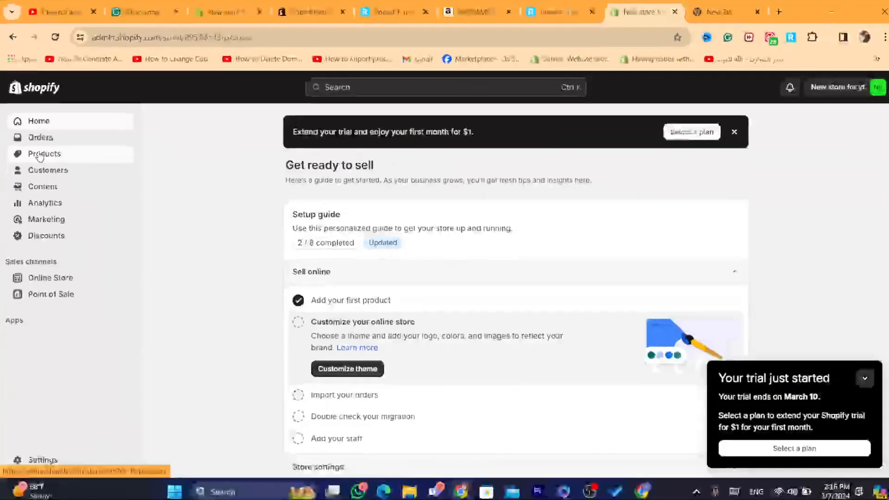
{"action": "left_click", "coordinate": [42, 154]}
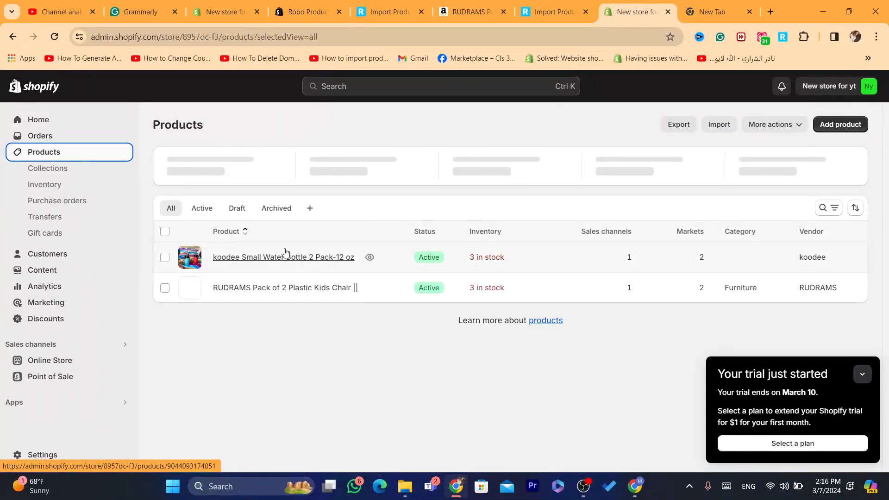
{"action": "left_click", "coordinate": [371, 288]}
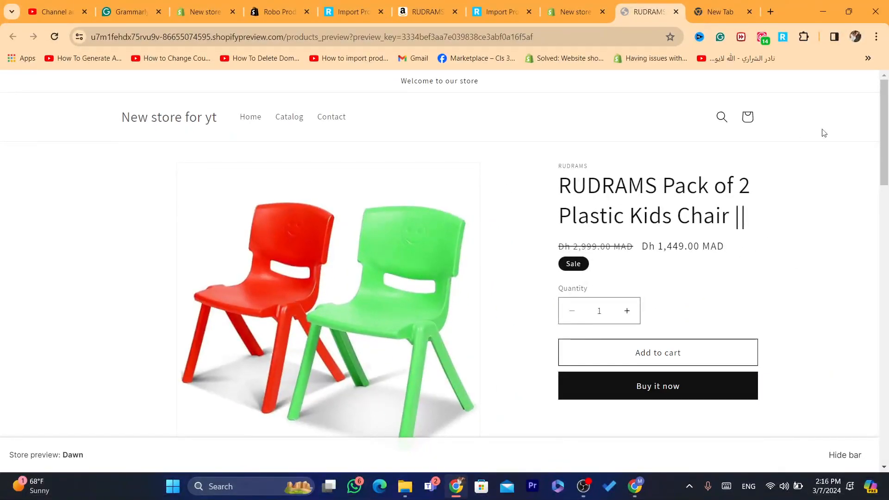
Examine the product preview page, its enlarged images and description.
{"action": "left_click_drag", "start_coordinate": [884, 125], "coordinate": [876, 393]}
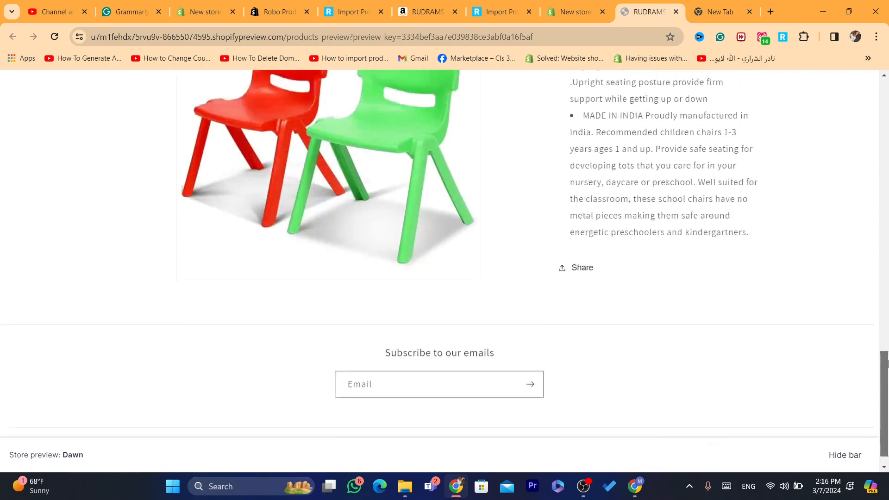
{"action": "scroll", "coordinate": [713, 229], "scroll_direction": "up", "scroll_amount": 10}
{"action": "left_click_drag", "start_coordinate": [590, 214], "coordinate": [753, 345]}
{"action": "left_click_drag", "start_coordinate": [884, 248], "coordinate": [881, 186]}
{"action": "left_click", "coordinate": [414, 229]}
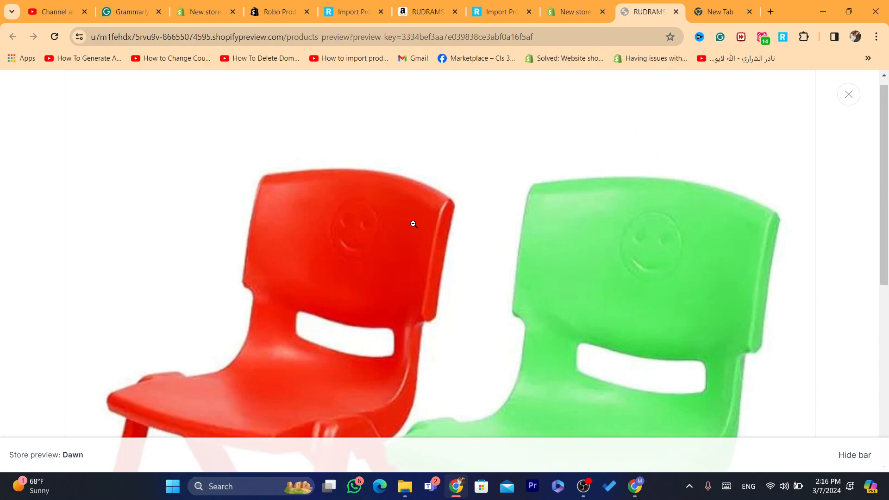
{"action": "left_click", "coordinate": [449, 296]}
{"action": "left_click_drag", "start_coordinate": [884, 198], "coordinate": [884, 134]}
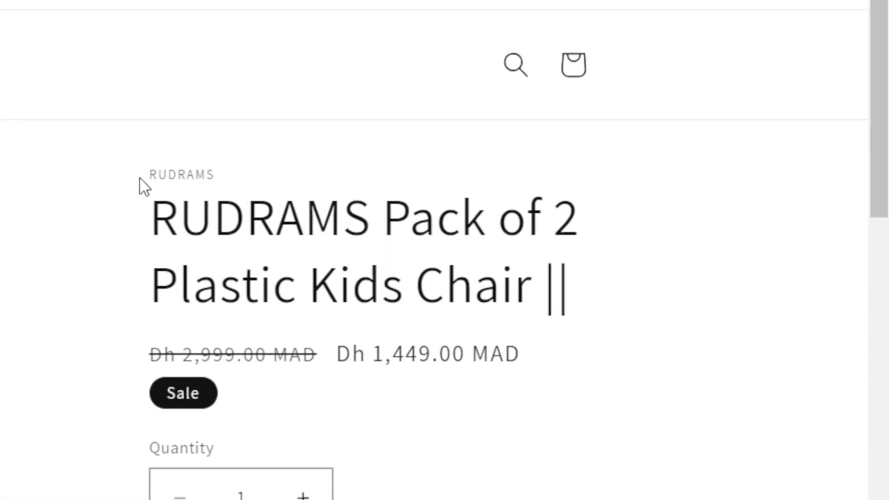
{"action": "left_click_drag", "start_coordinate": [143, 185], "coordinate": [645, 340]}
{"action": "left_click", "coordinate": [645, 341]}
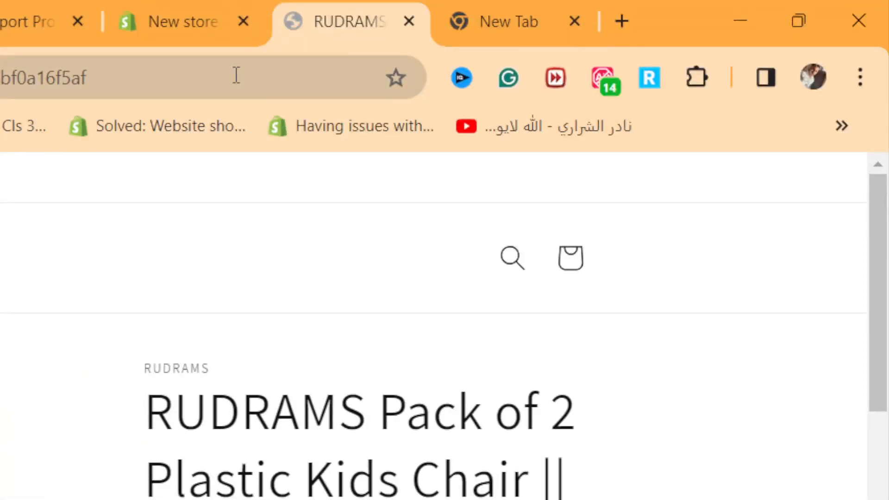
Review the import confirmation and the store's product list, then return to the preview.
{"action": "left_click", "coordinate": [188, 19]}
{"action": "left_click", "coordinate": [77, 18]}
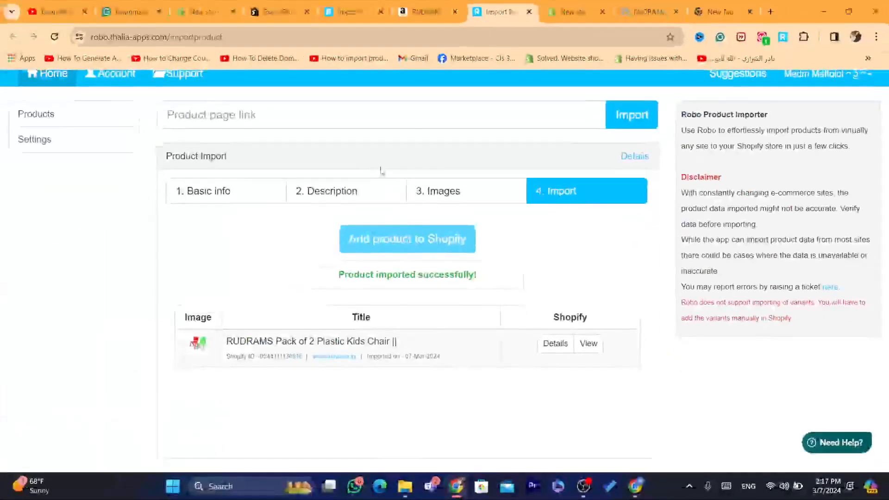
{"action": "left_click", "coordinate": [571, 13]}
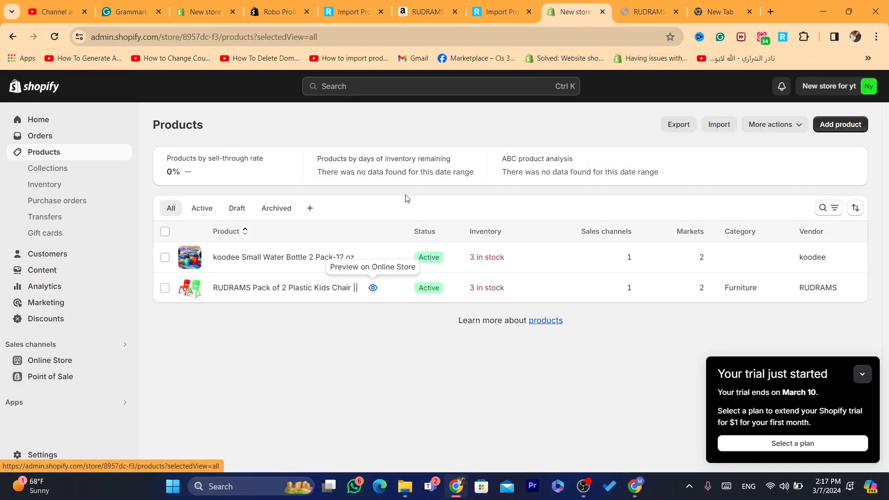
{"action": "left_click", "coordinate": [669, 4]}
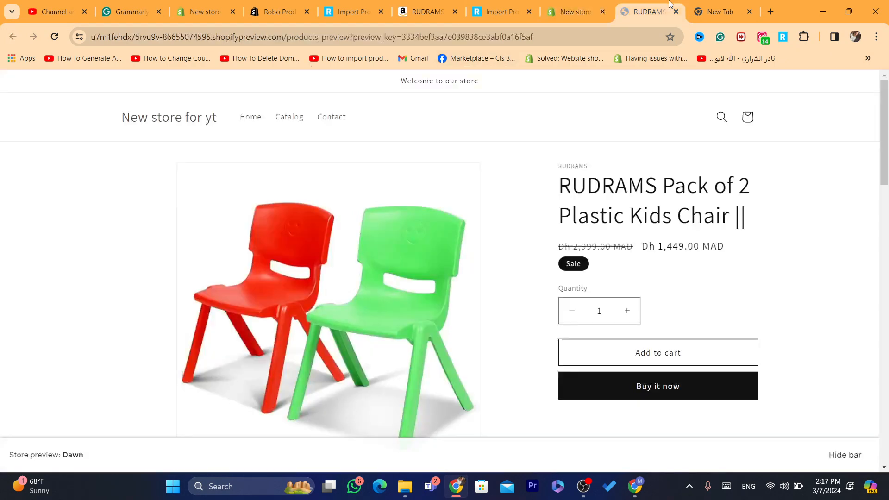
Search the web for 'buy this' and browse the results.
{"action": "left_click", "coordinate": [592, 31]}
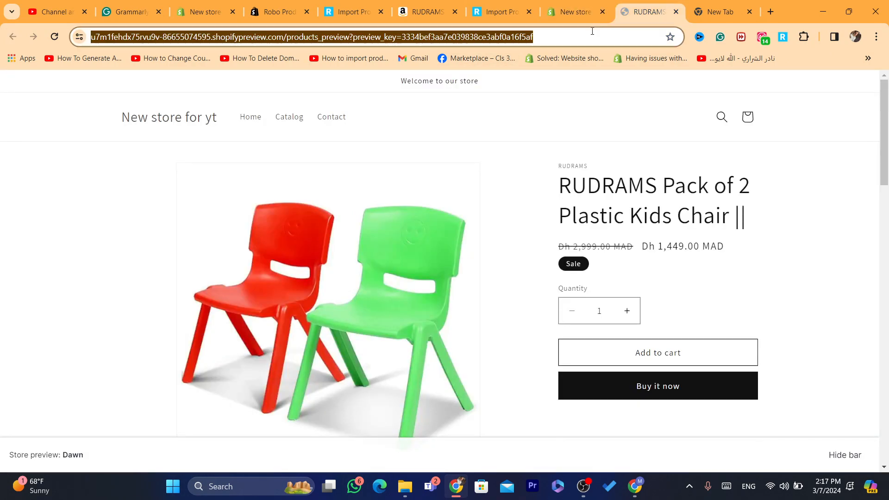
{"action": "type", "text": "buy"}
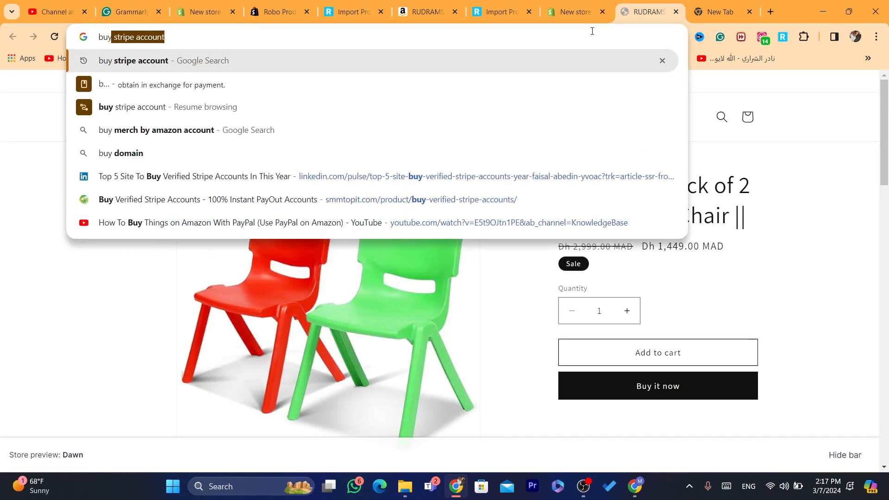
{"action": "type", "text": " this"}
{"action": "key", "text": "Return"}
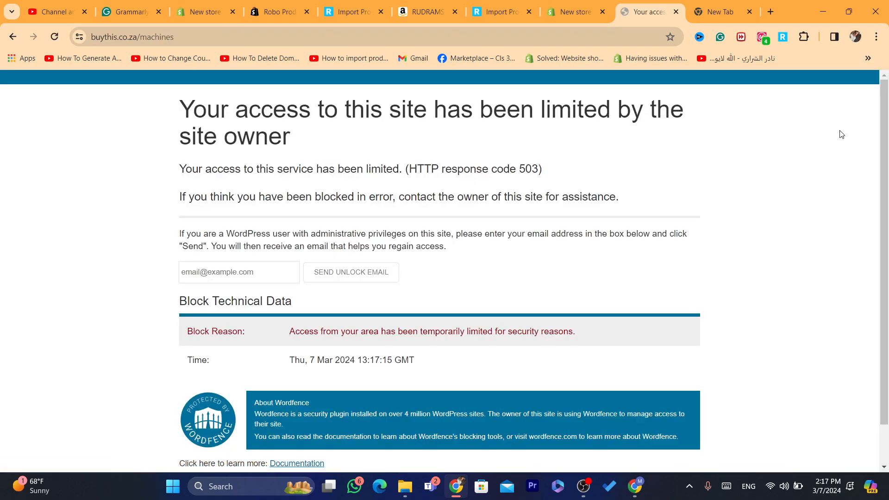
{"action": "left_click_drag", "start_coordinate": [888, 222], "coordinate": [888, 311]}
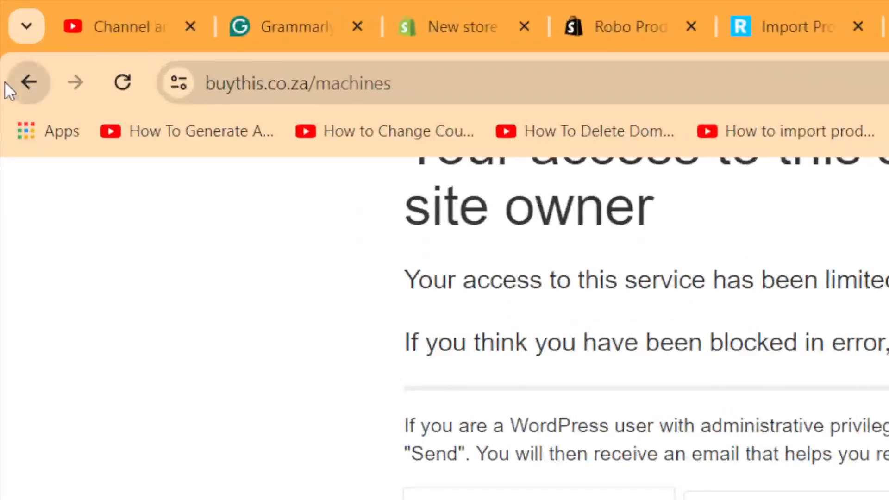
{"action": "left_click", "coordinate": [12, 37]}
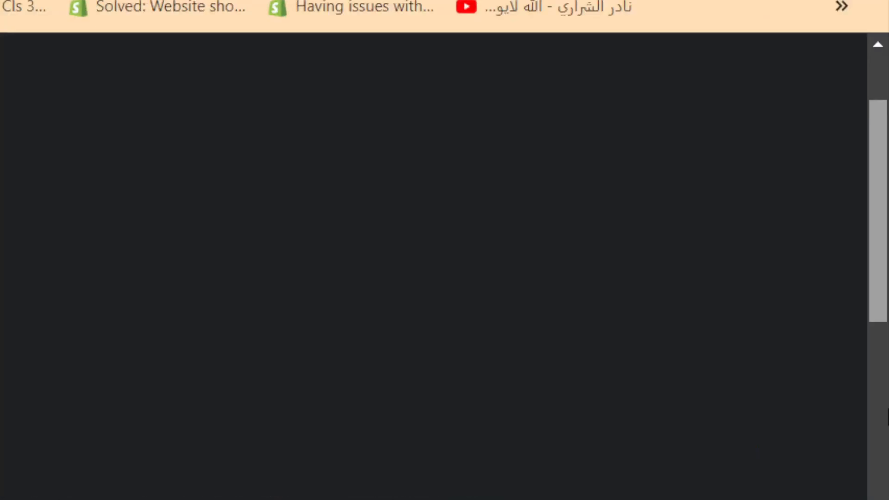
{"action": "left_click_drag", "start_coordinate": [888, 410], "coordinate": [885, 474]}
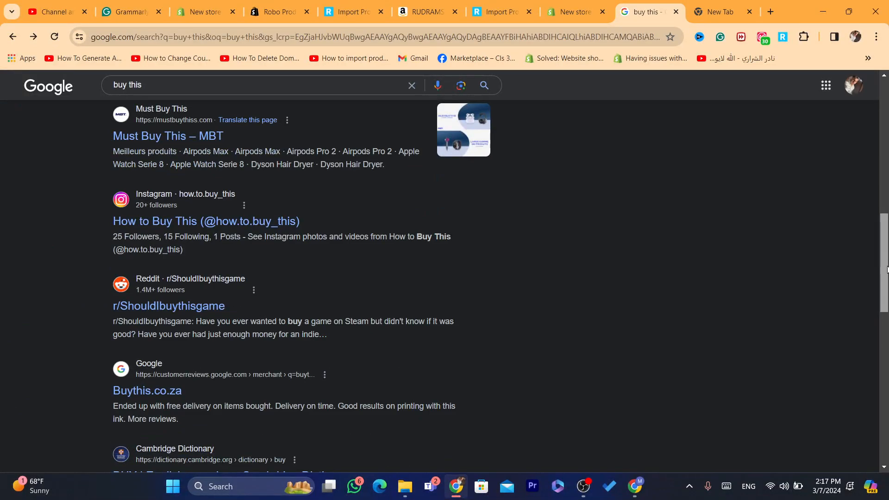
{"action": "left_click_drag", "start_coordinate": [887, 269], "coordinate": [887, 397]}
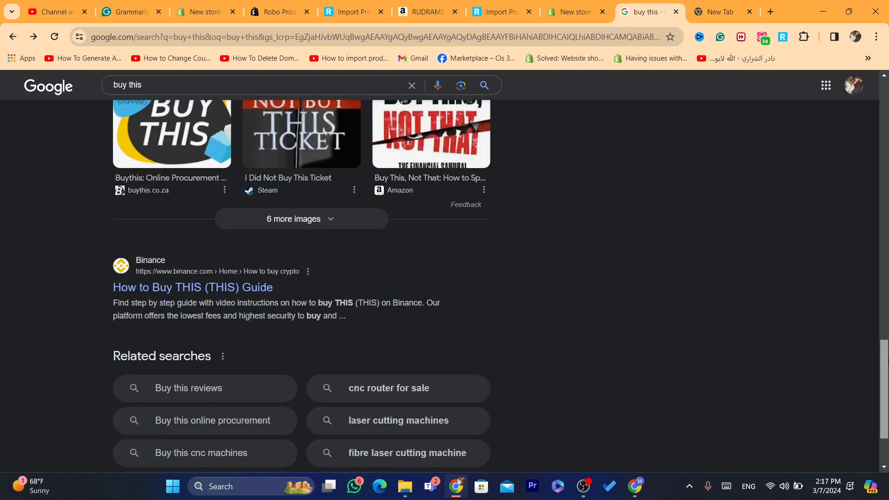
Open the Buythiscar.co.nz result and open the 2018 Mitsubishi Outlander Phev G Limited Edition 4WD listing.
{"action": "scroll", "coordinate": [412, 264], "scroll_direction": "down", "scroll_amount": 4}
{"action": "left_click", "coordinate": [165, 352]}
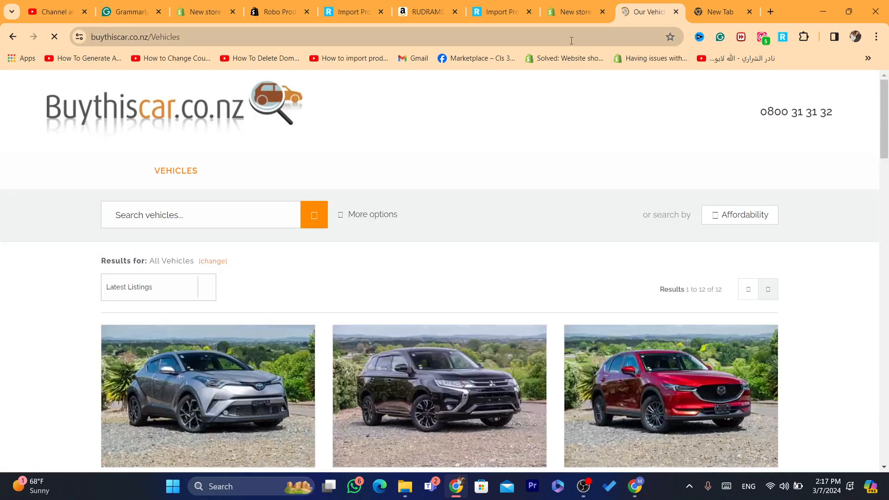
{"action": "scroll", "coordinate": [423, 225], "scroll_direction": "down", "scroll_amount": 5}
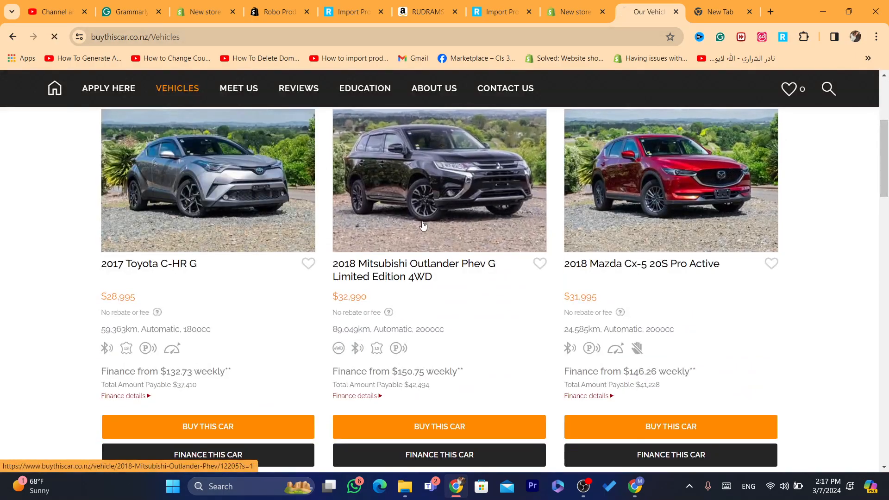
{"action": "left_click", "coordinate": [422, 225]}
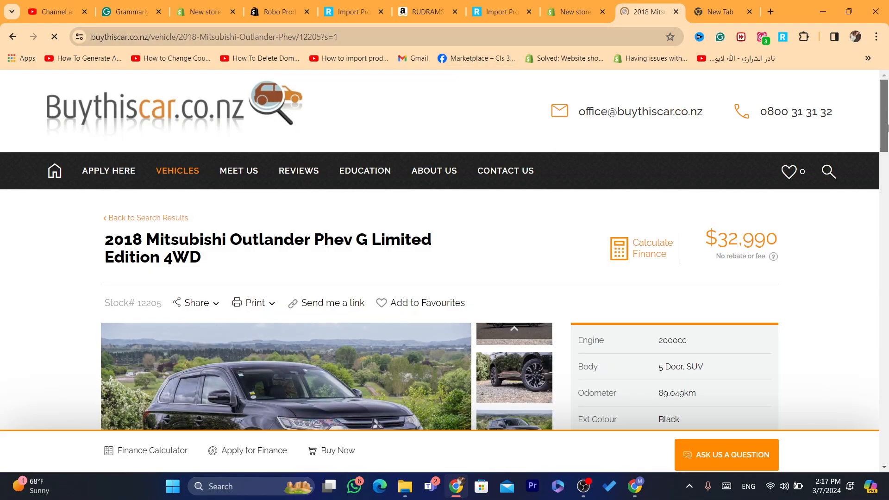
Send the car listing to Robo Product Importer through the browser extension and open its description tab.
{"action": "mouse_move", "coordinate": [883, 125]}
{"action": "left_mouse_down"}
{"action": "mouse_move", "coordinate": [883, 175]}
{"action": "mouse_move", "coordinate": [884, 121]}
{"action": "left_mouse_up"}
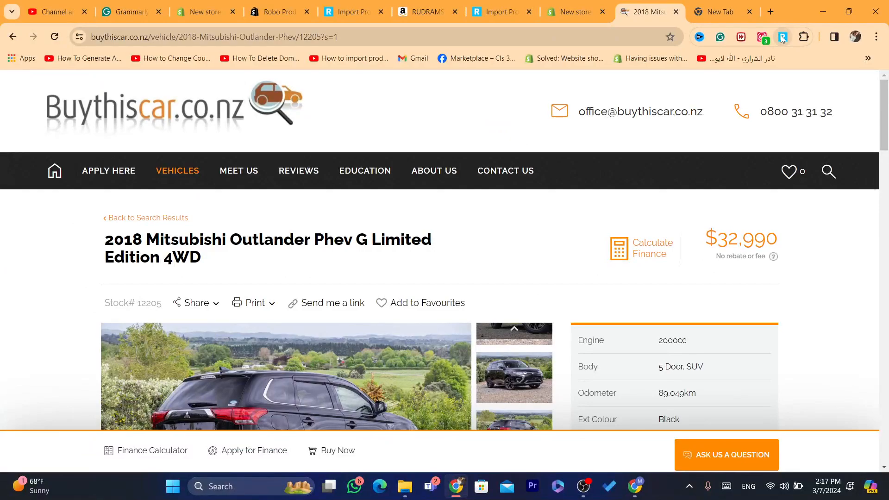
{"action": "left_click", "coordinate": [781, 37]}
{"action": "left_click", "coordinate": [740, 113]}
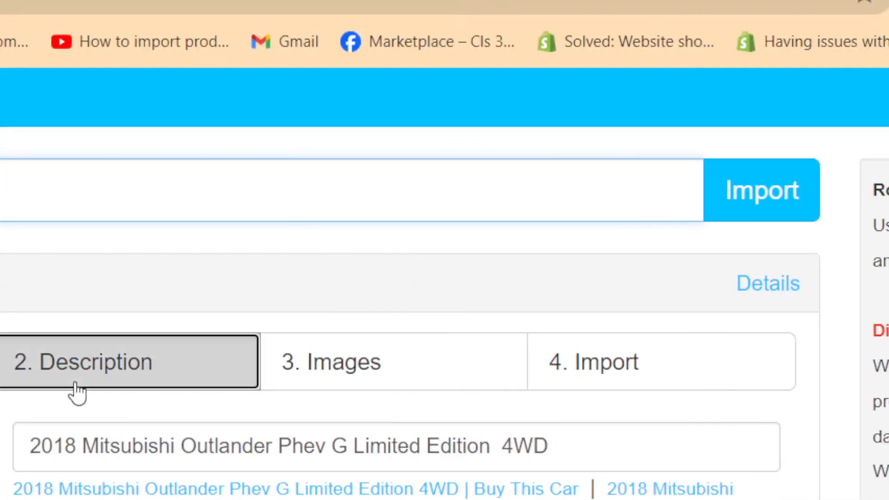
{"action": "left_click", "coordinate": [78, 392]}
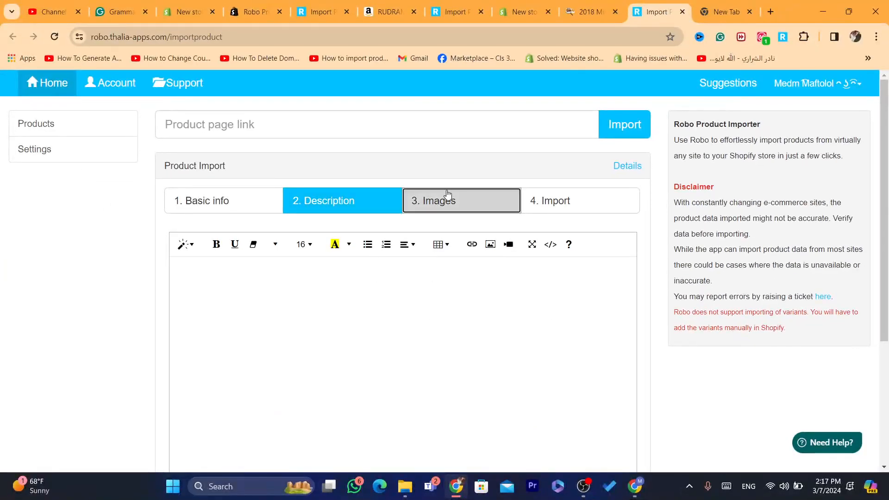
Select all product images and try to add the car product to Shopify.
{"action": "left_click", "coordinate": [448, 199]}
{"action": "left_click", "coordinate": [191, 234]}
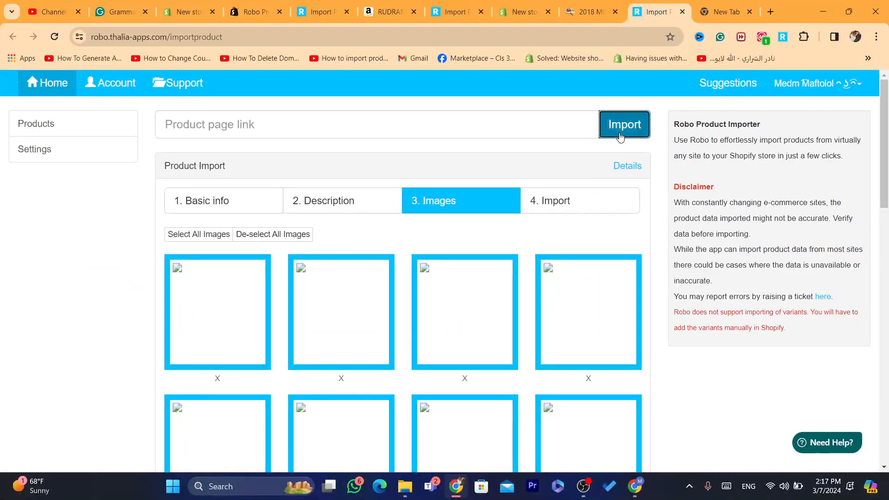
{"action": "left_click", "coordinate": [622, 123]}
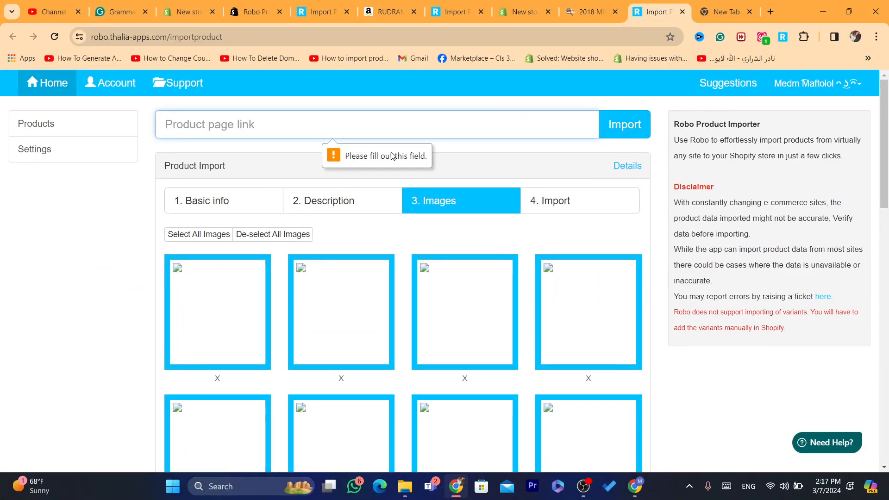
{"action": "left_click", "coordinate": [570, 199]}
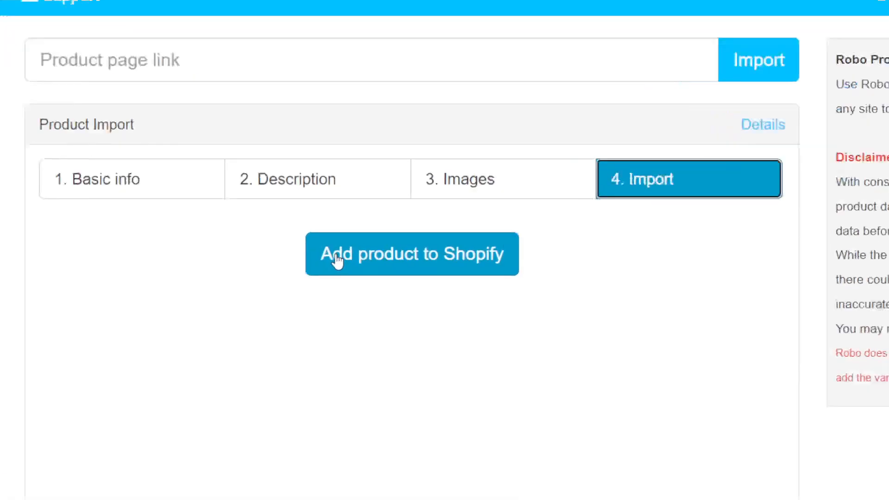
{"action": "left_click", "coordinate": [352, 251]}
Read the import error message, then go back to the basic info tab.
{"action": "scroll", "coordinate": [404, 374], "scroll_direction": "down", "scroll_amount": 1}
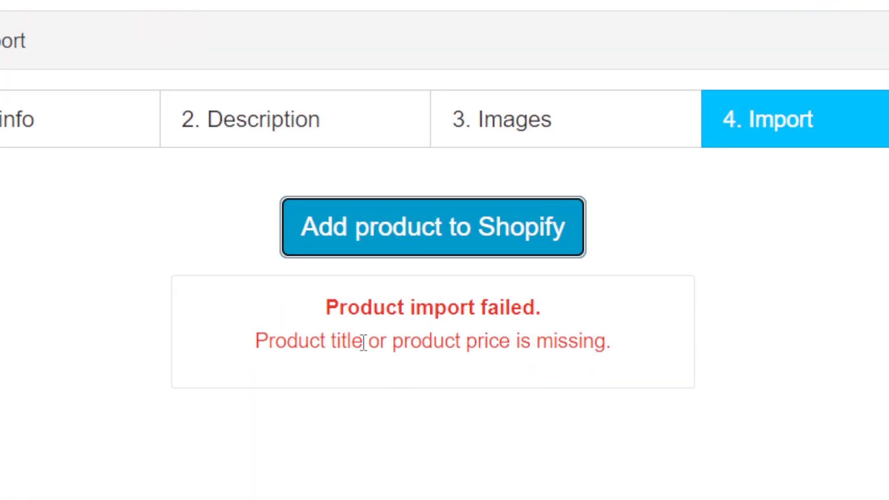
{"action": "left_click_drag", "start_coordinate": [235, 313], "coordinate": [389, 329]}
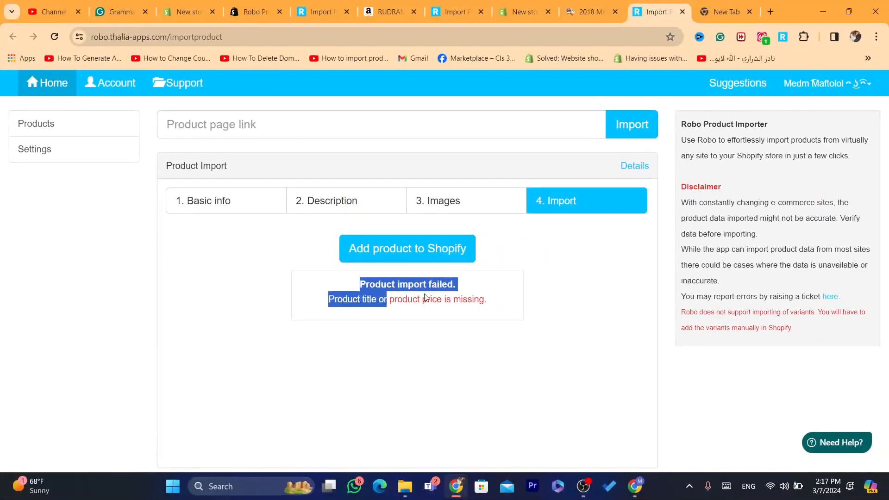
{"action": "left_click", "coordinate": [425, 299]}
{"action": "left_click", "coordinate": [260, 202]}
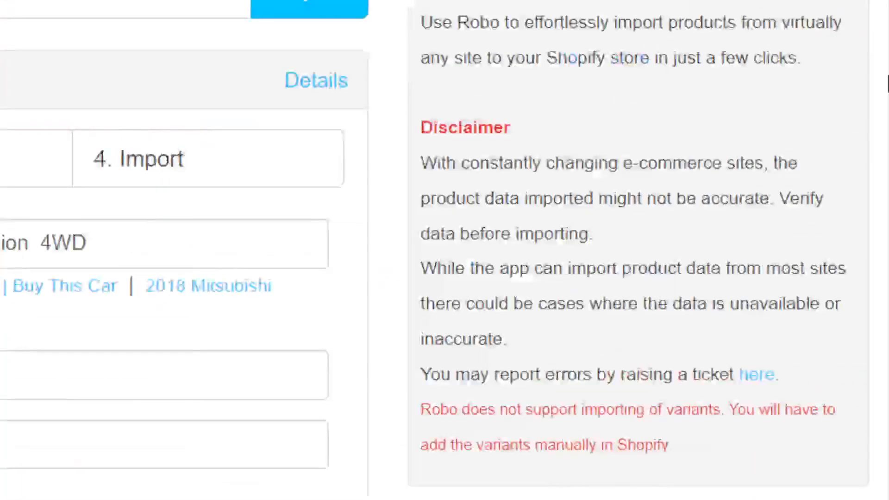
Retry adding the car product to Shopify with all images selected.
{"action": "left_click_drag", "start_coordinate": [888, 84], "coordinate": [823, 199]}
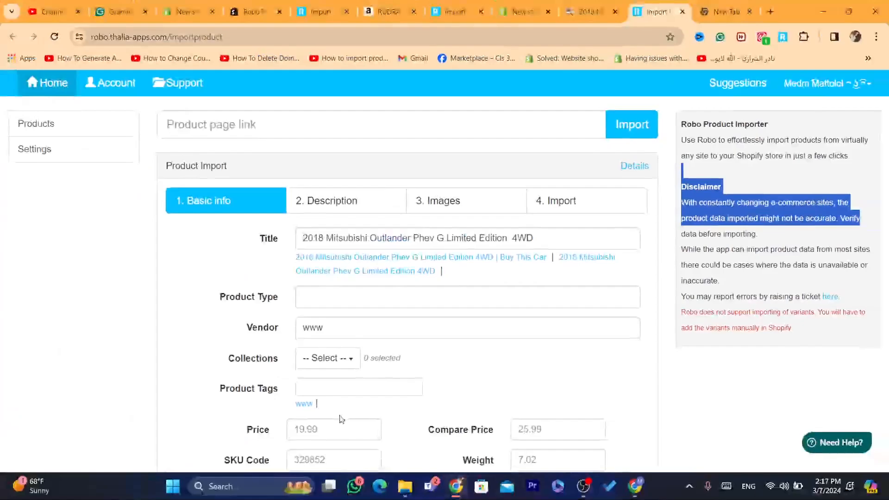
{"action": "left_click", "coordinate": [326, 430]}
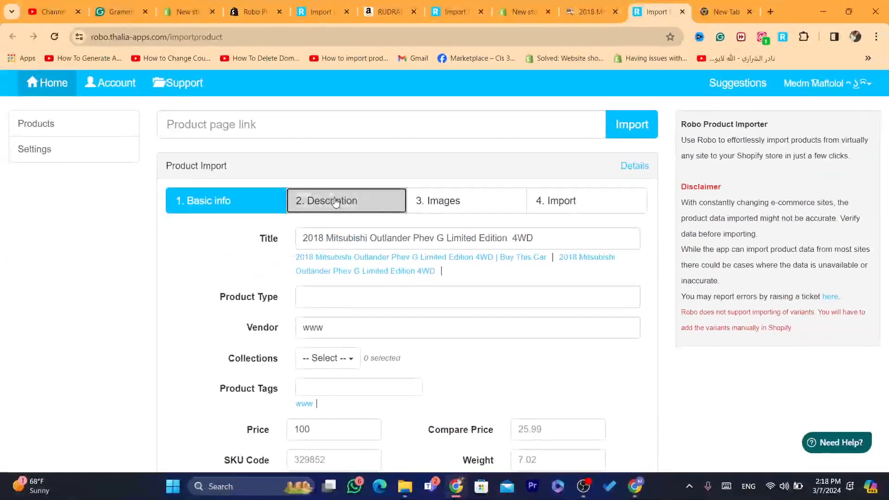
{"action": "left_click", "coordinate": [324, 201]}
{"action": "left_click", "coordinate": [473, 207]}
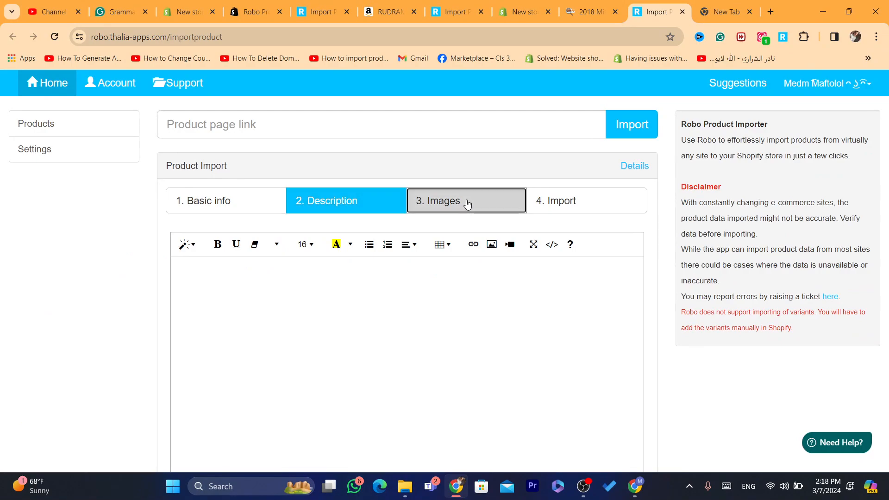
{"action": "left_click", "coordinate": [204, 235]}
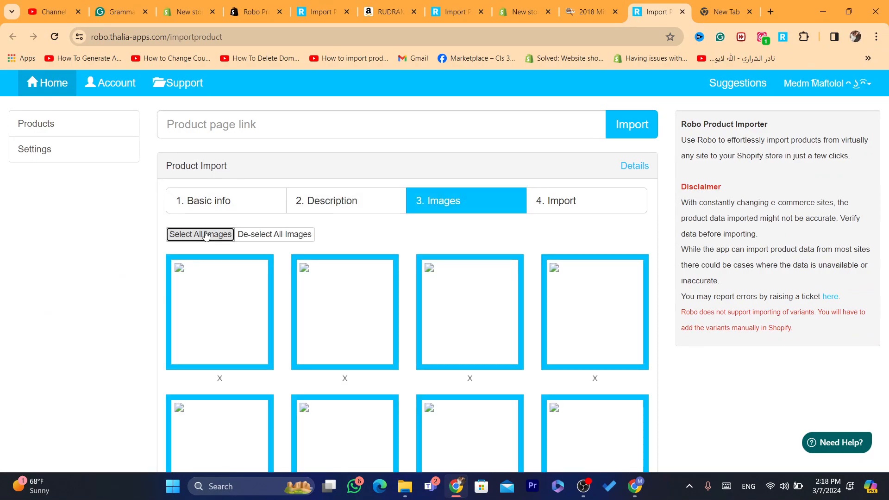
{"action": "left_click", "coordinate": [576, 200]}
{"action": "left_click", "coordinate": [390, 258]}
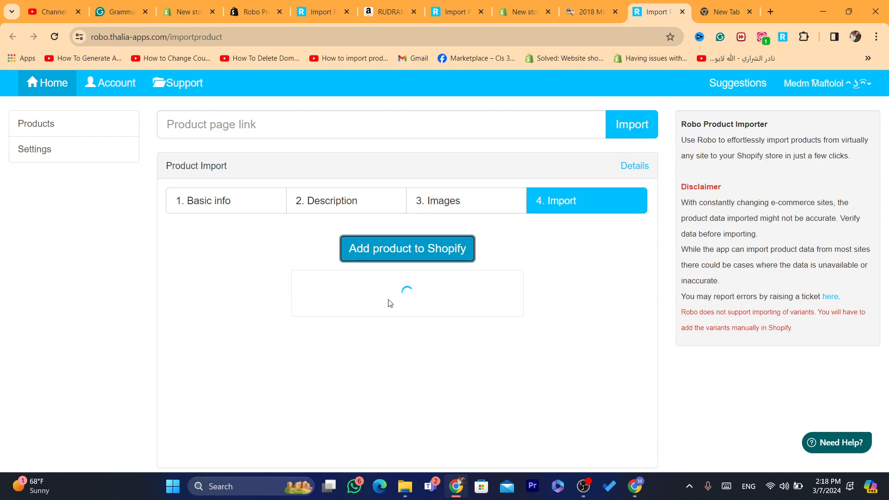
Check the Shopify product list, then reload the importer page.
{"action": "left_click", "coordinate": [512, 9]}
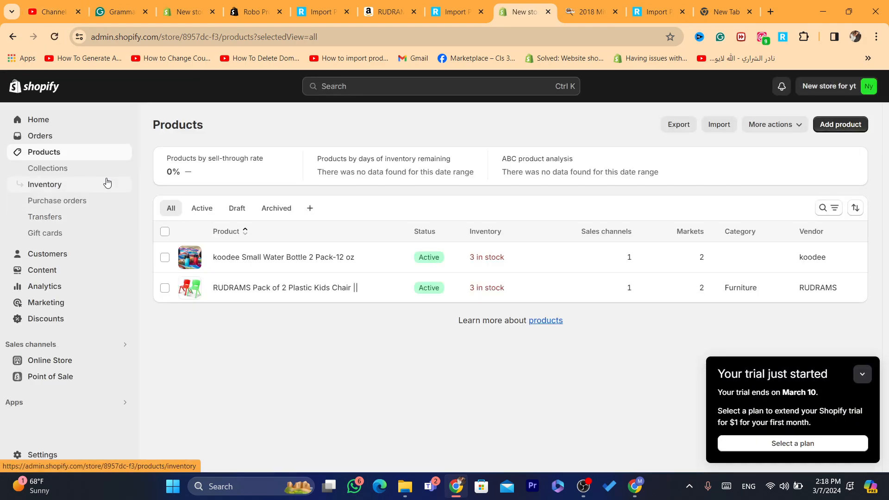
{"action": "left_click", "coordinate": [588, 11]}
{"action": "left_click", "coordinate": [651, 4]}
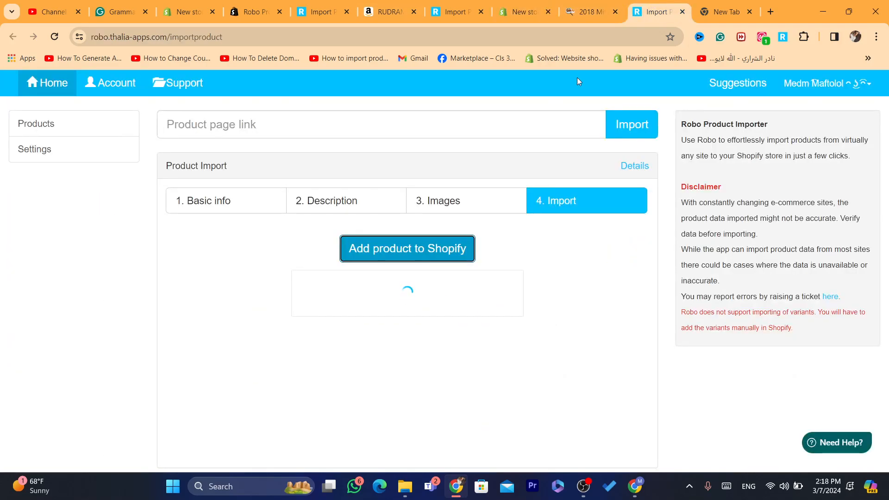
{"action": "left_click", "coordinate": [54, 36]}
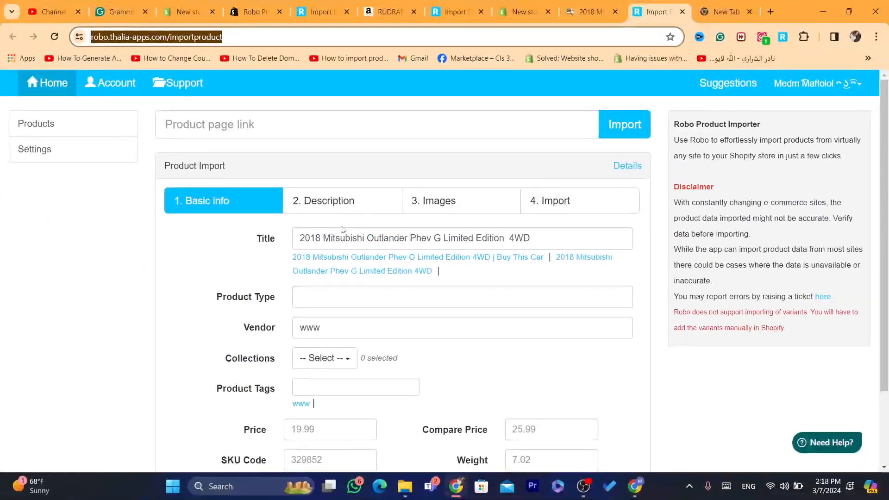
Set the car's price to 12 and add the product to Shopify.
{"action": "left_click", "coordinate": [316, 427]}
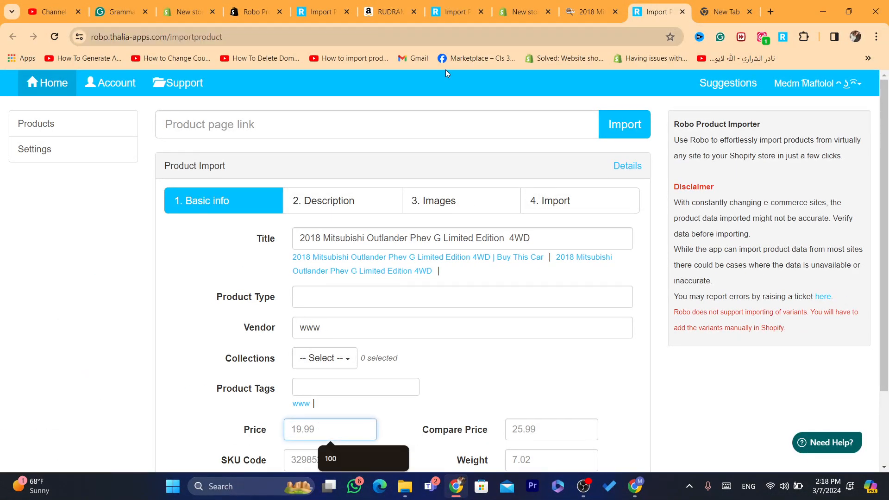
{"action": "type", "text": "12"}
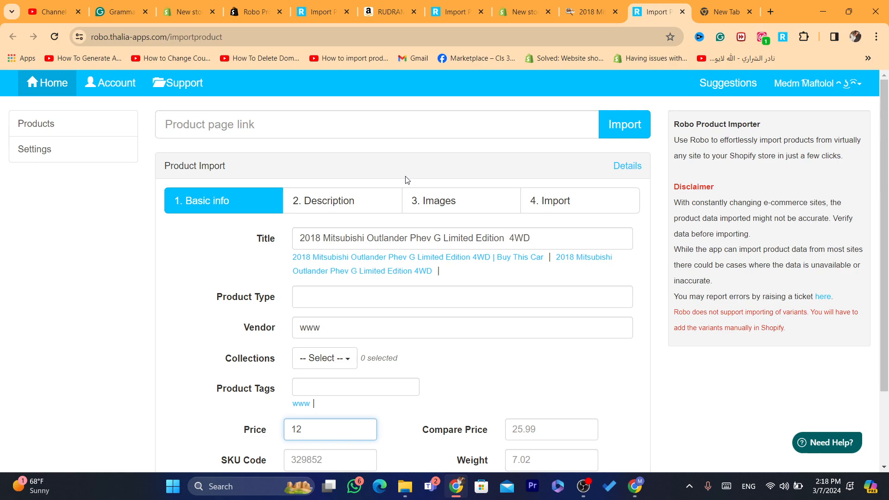
{"action": "left_click", "coordinate": [342, 200]}
{"action": "left_click", "coordinate": [439, 209]}
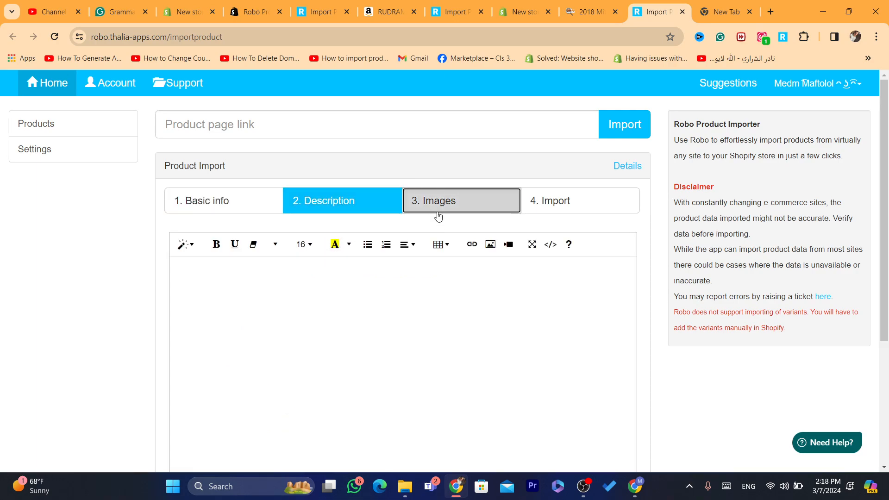
{"action": "left_click", "coordinate": [625, 124]}
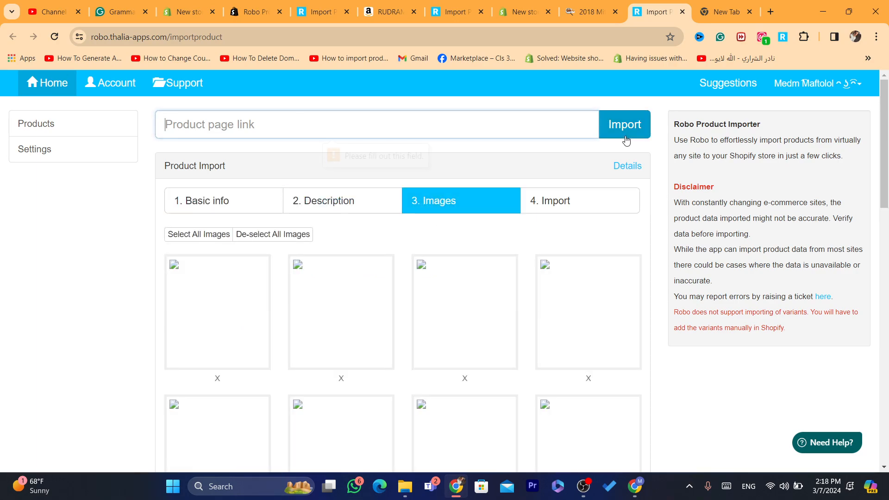
{"action": "left_click", "coordinate": [578, 195]}
{"action": "left_click", "coordinate": [397, 248]}
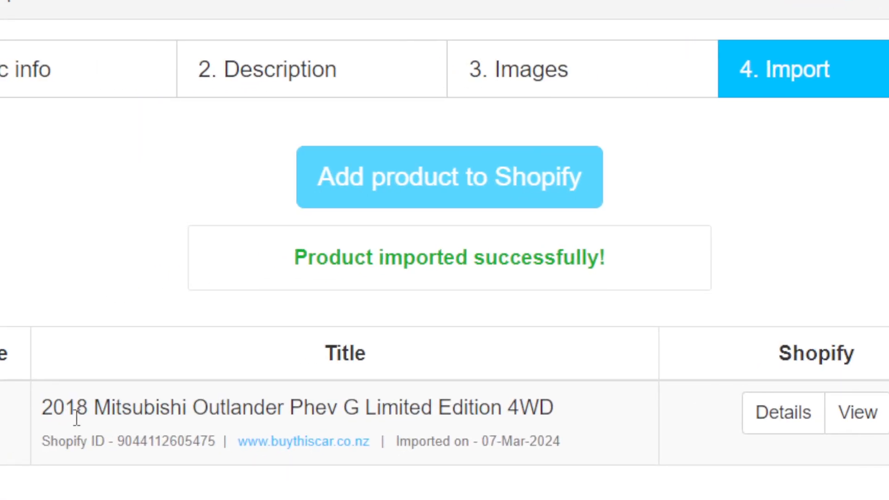
Examine the imported product's title and details in the import result.
{"action": "left_click_drag", "start_coordinate": [39, 410], "coordinate": [412, 383]}
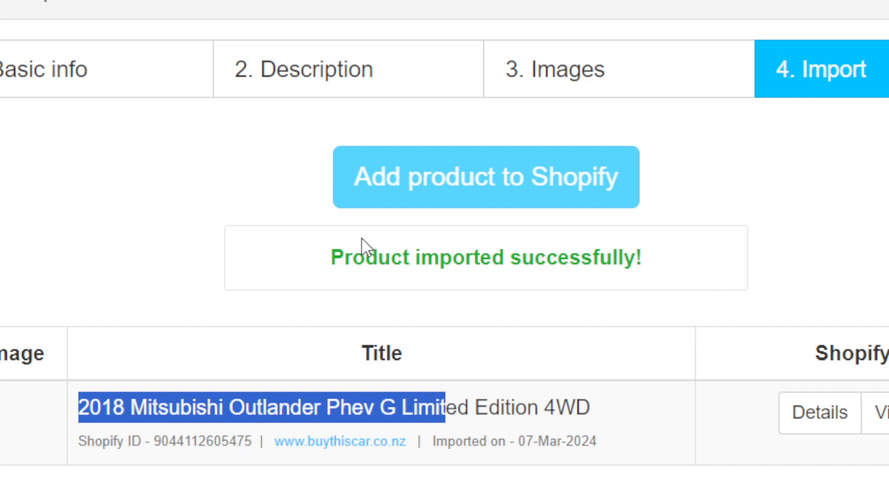
{"action": "left_click_drag", "start_coordinate": [364, 252], "coordinate": [637, 256]}
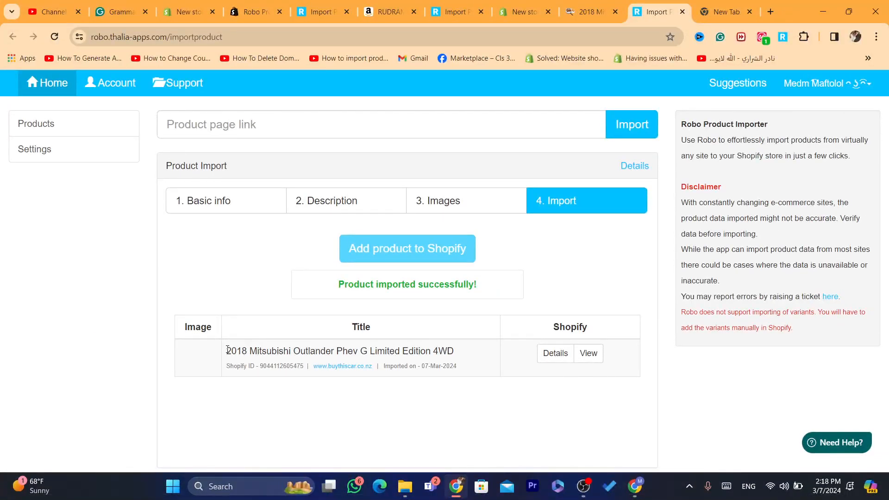
{"action": "left_click_drag", "start_coordinate": [78, 407], "coordinate": [352, 410]}
{"action": "left_click", "coordinate": [260, 366]}
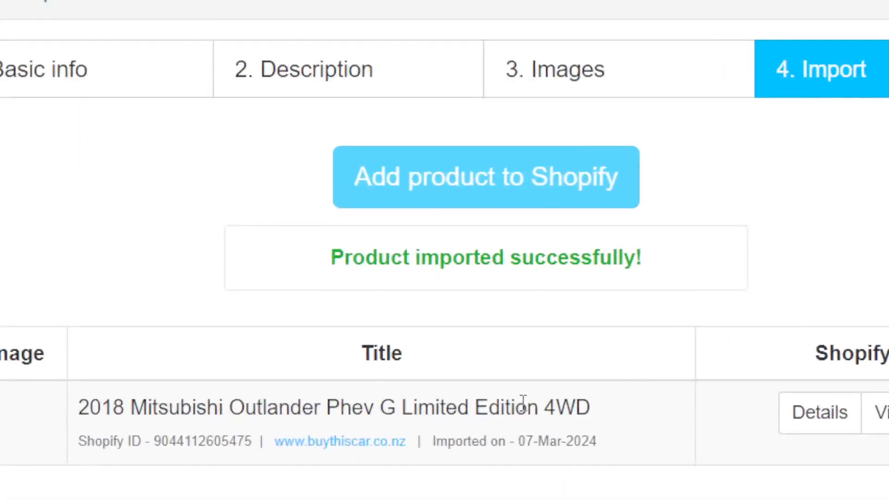
{"action": "triple_click", "coordinate": [420, 350]}
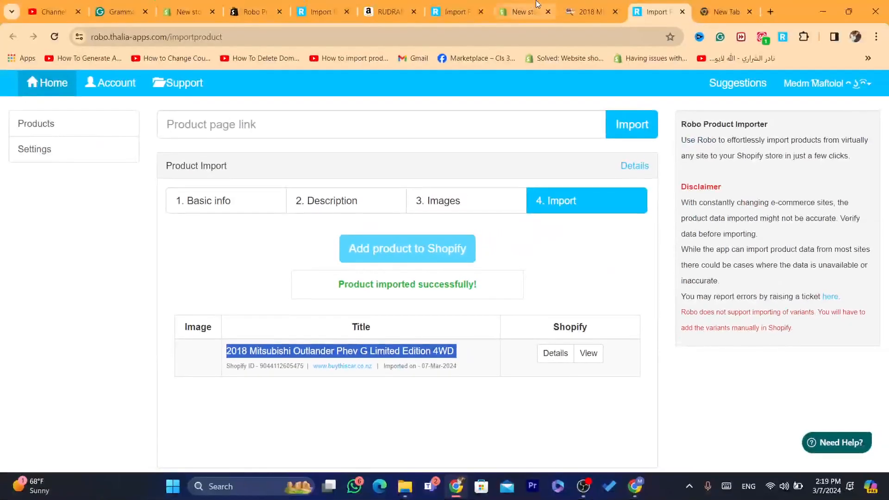
Refresh the Shopify product list to check for the imported car.
{"action": "left_click", "coordinate": [536, 6]}
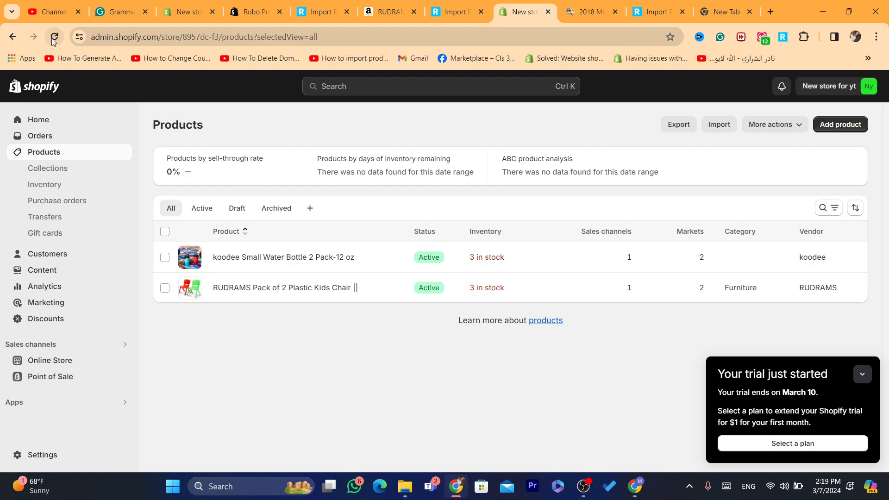
{"action": "left_click", "coordinate": [54, 37]}
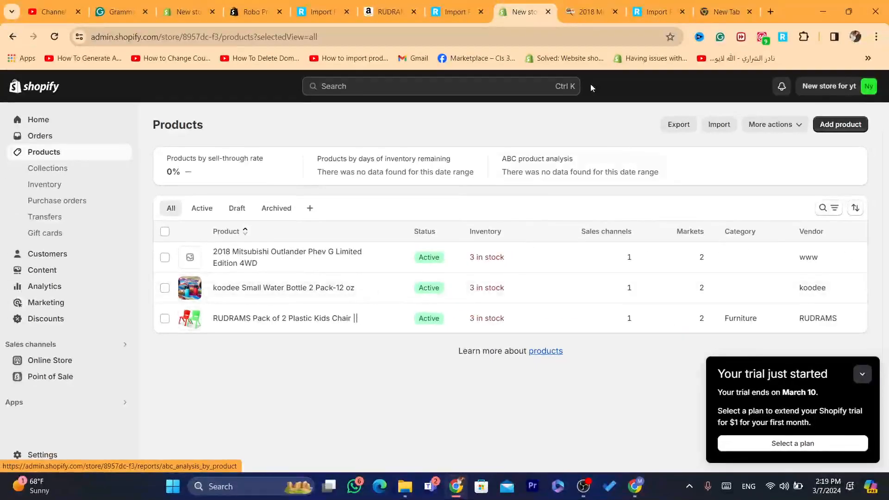
Return to the car listing page and scroll through its details.
{"action": "left_click", "coordinate": [623, 4]}
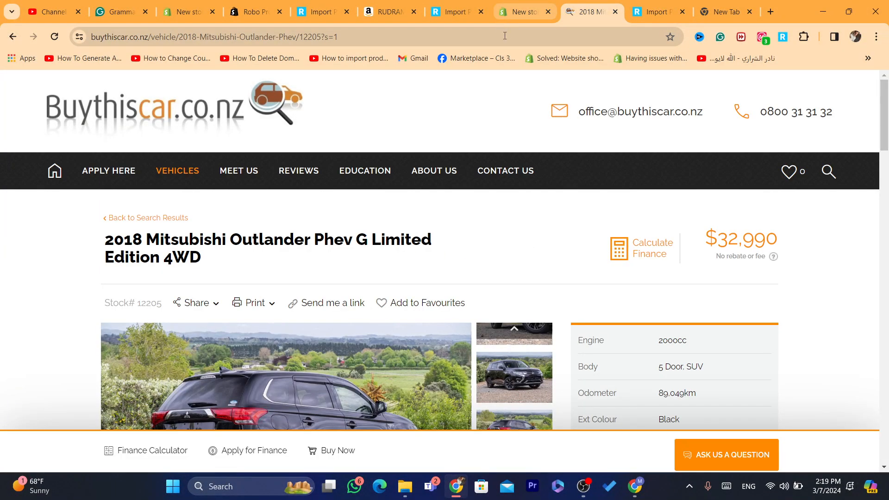
{"action": "scroll", "coordinate": [887, 107], "scroll_direction": "down", "scroll_amount": 20}
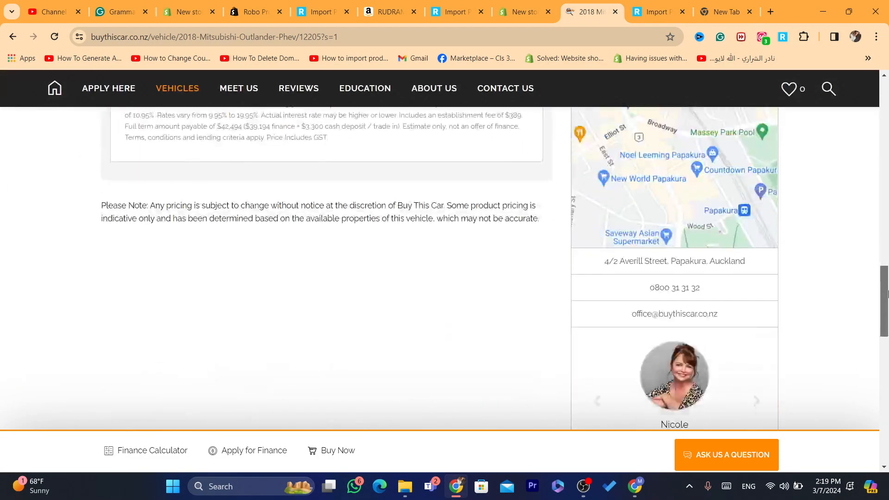